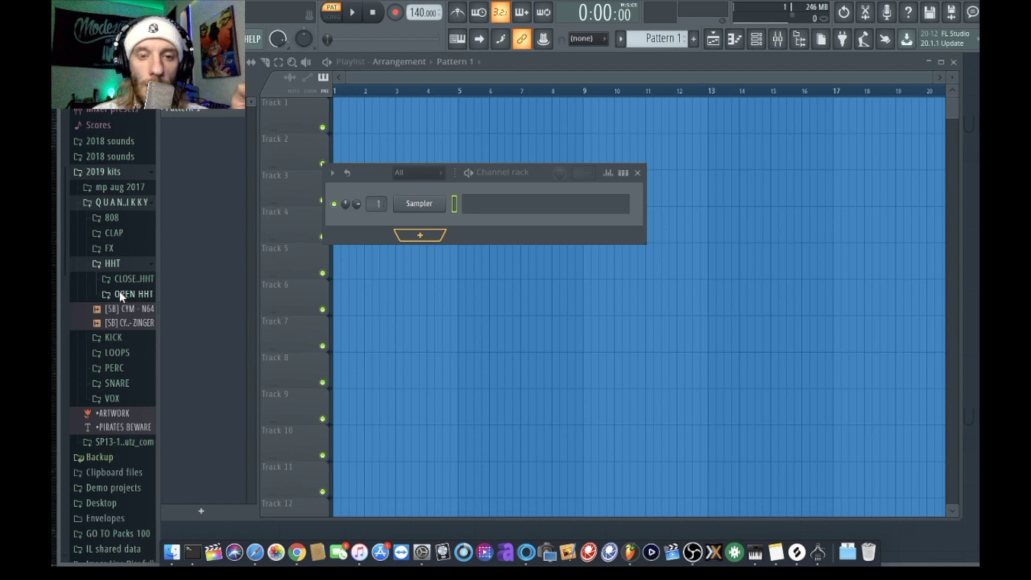
Expand the OPEN HHT folder and load the 'southside vibe' project from recent projects
left_click(119, 291)
left_click(85, 38)
left_click(136, 189)
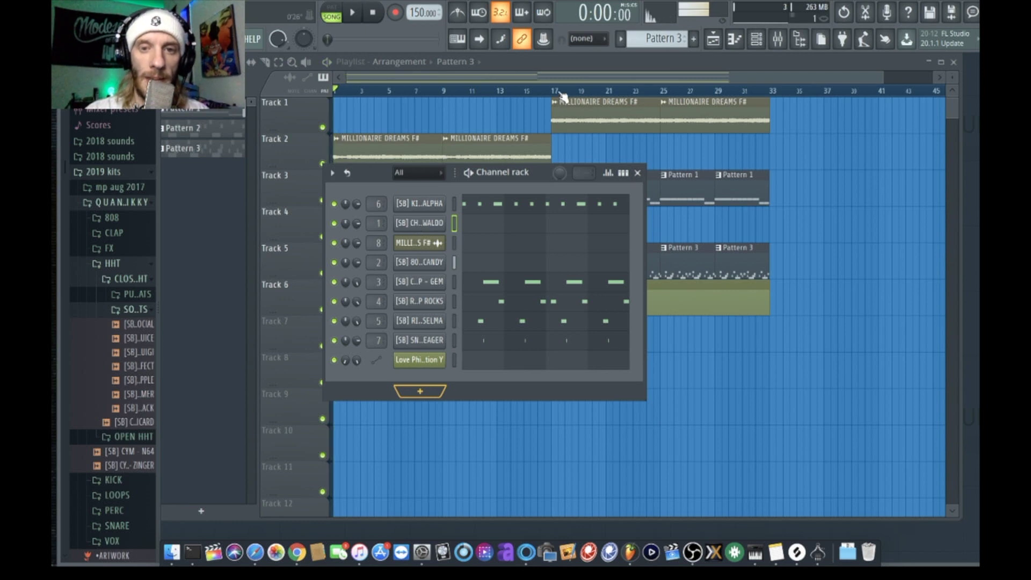
Play the arrangement from bar 17, then stop playback and show the mixer
left_click(554, 90)
key("space")
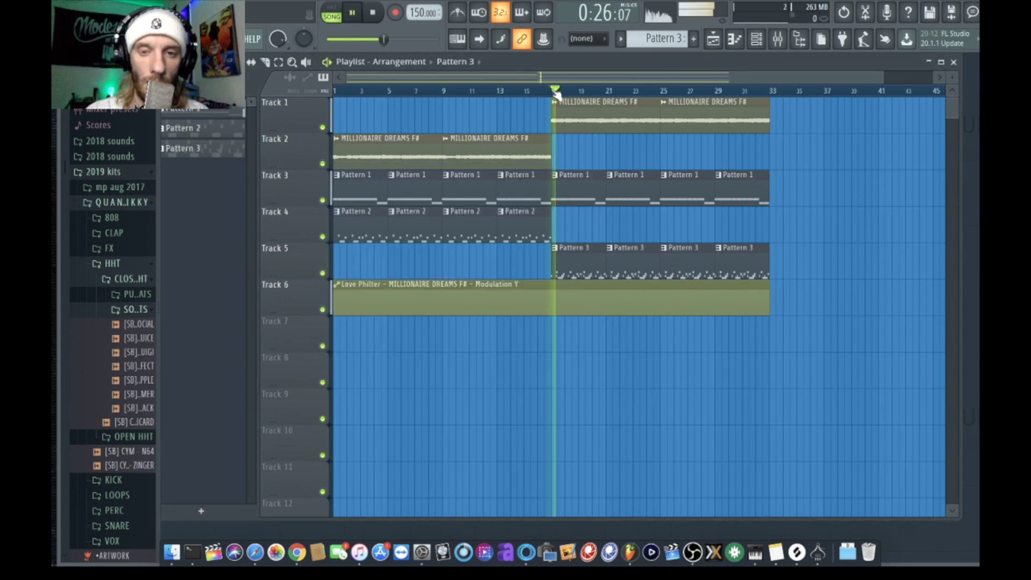
key("space")
left_click(778, 39)
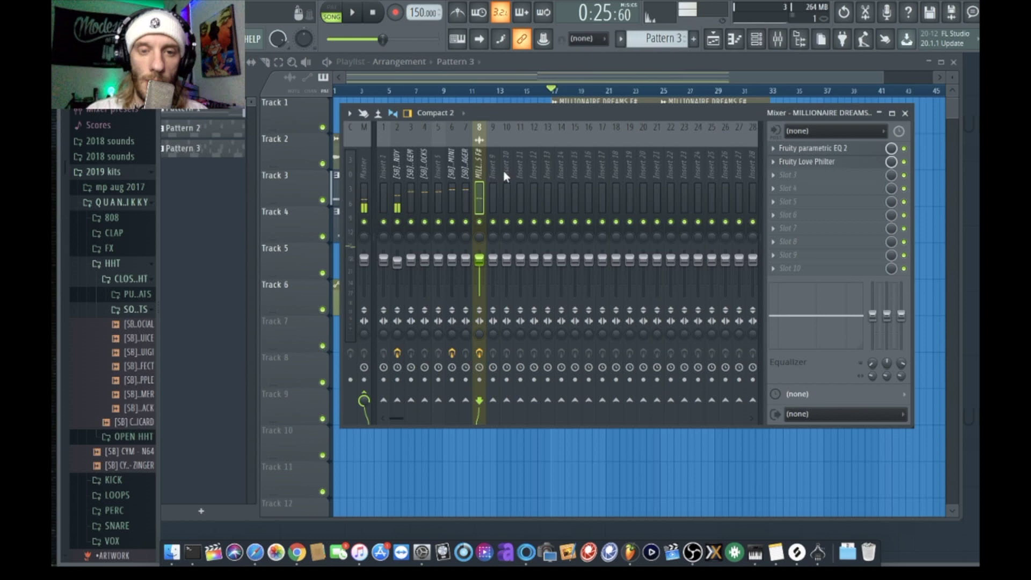
Load CHHT - LUIGI onto channel 1 and fill it with a hat every 2 steps
key("F7")
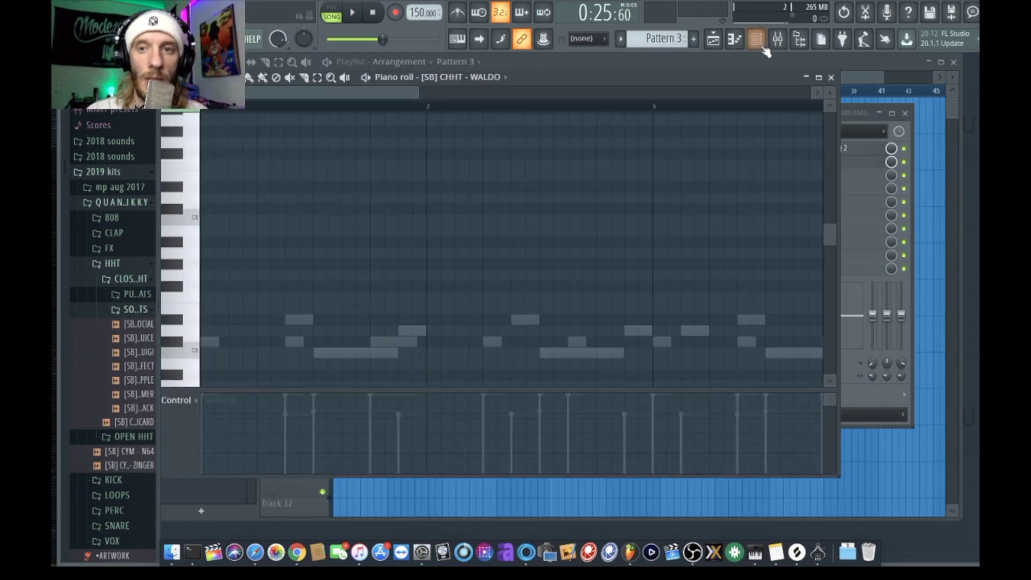
left_click(760, 41)
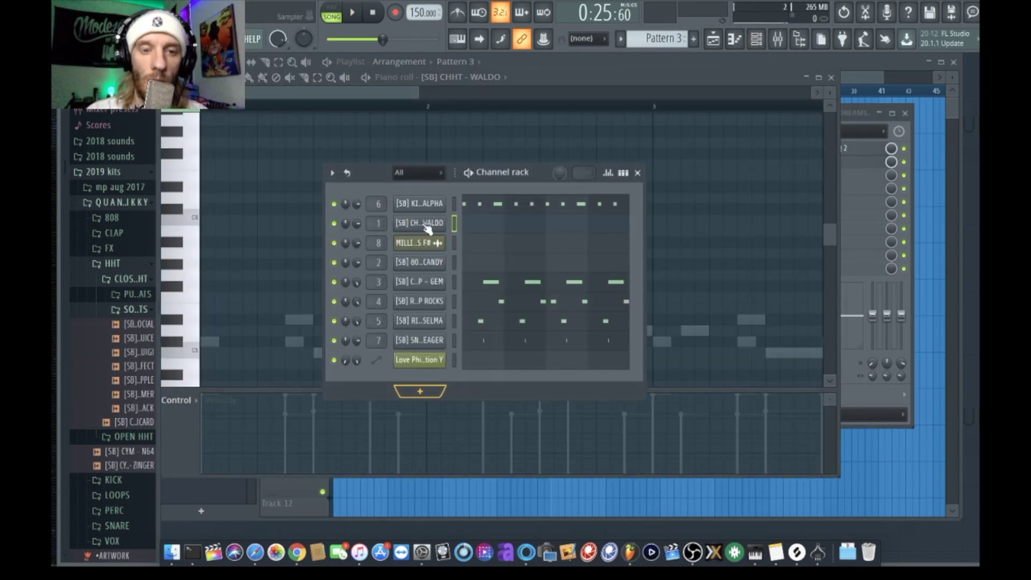
left_click(139, 352)
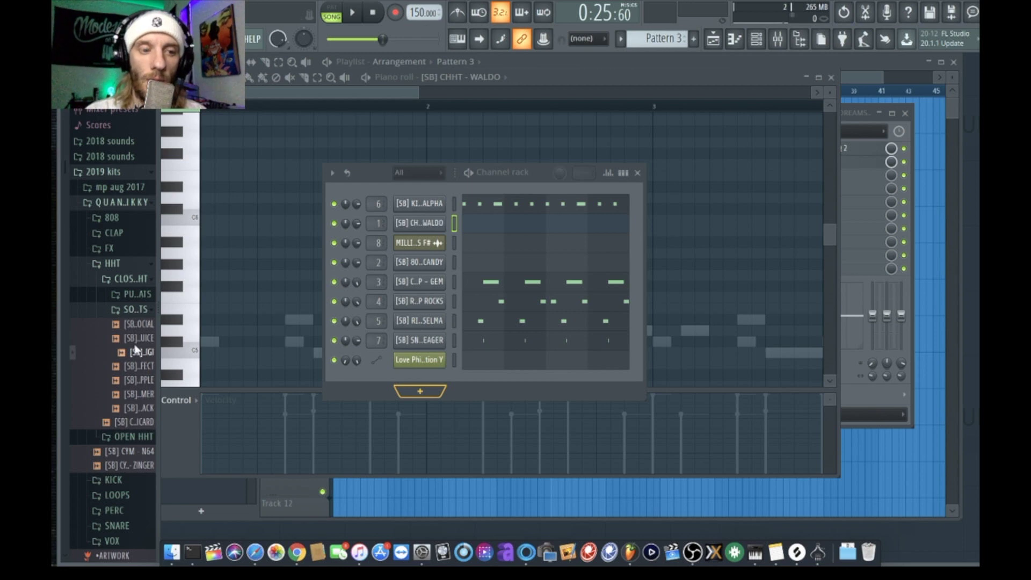
left_click_drag(127, 354, 422, 220)
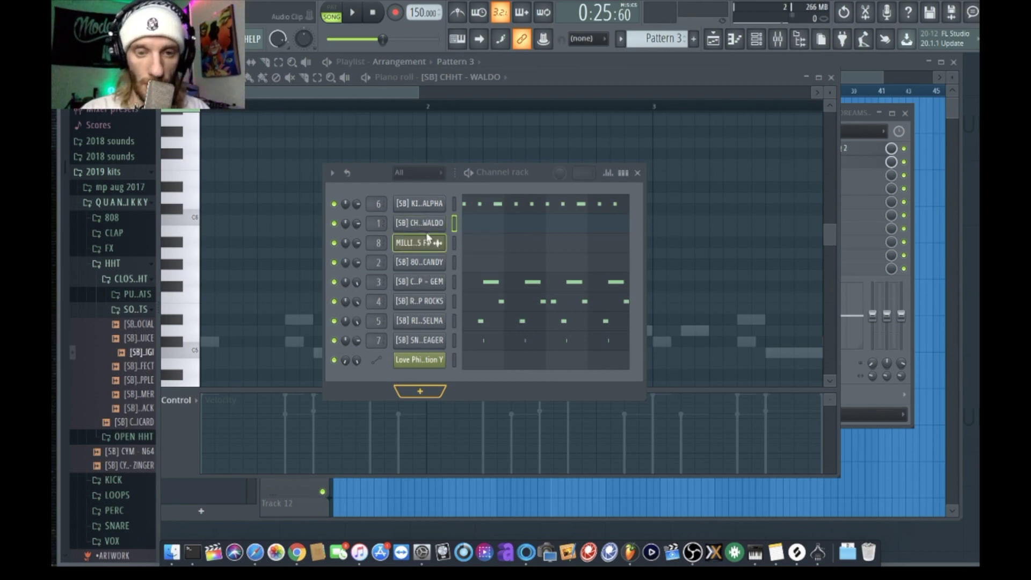
left_click_drag(433, 232, 427, 226)
right_click(426, 226)
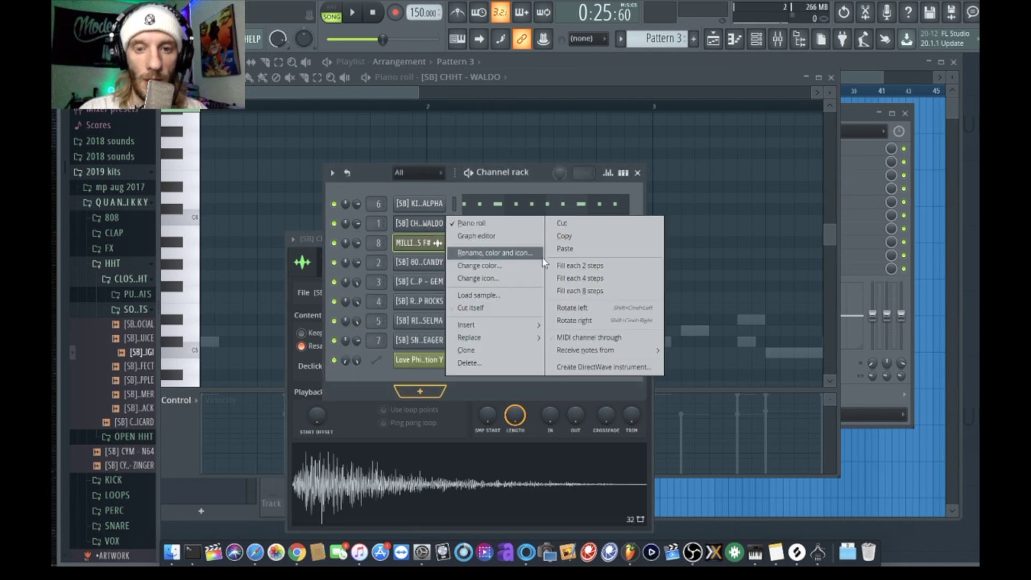
left_click(593, 268)
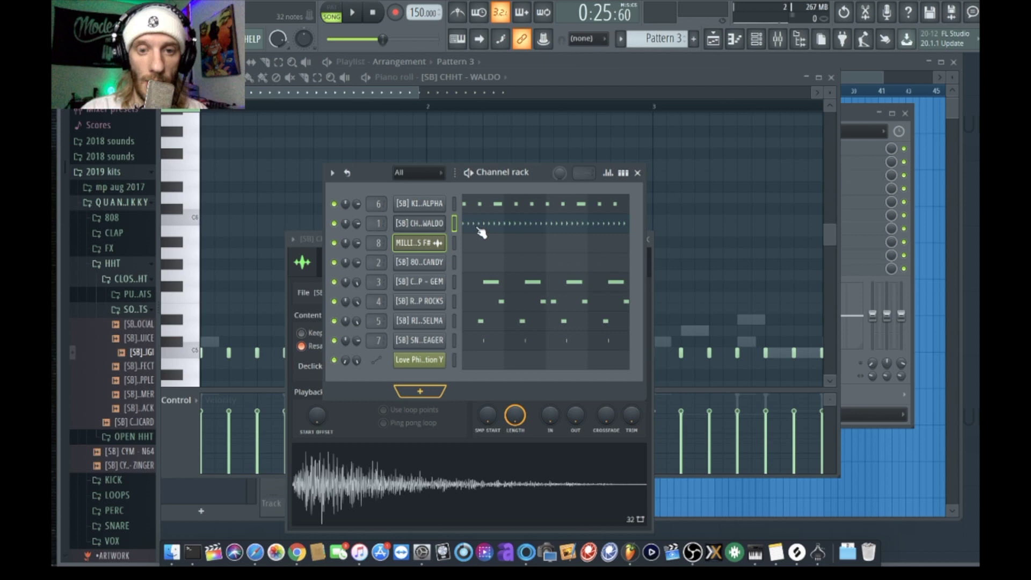
Audition the hats in the piano roll, zoom into bar one, and draw an extra hat between hits
key("F7")
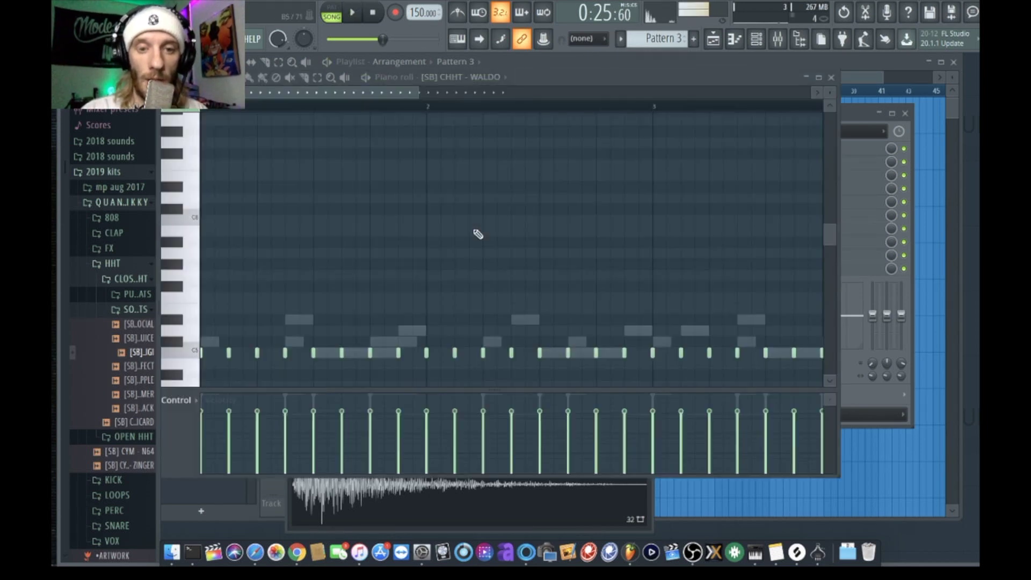
scroll(431, 107, "down", 2)
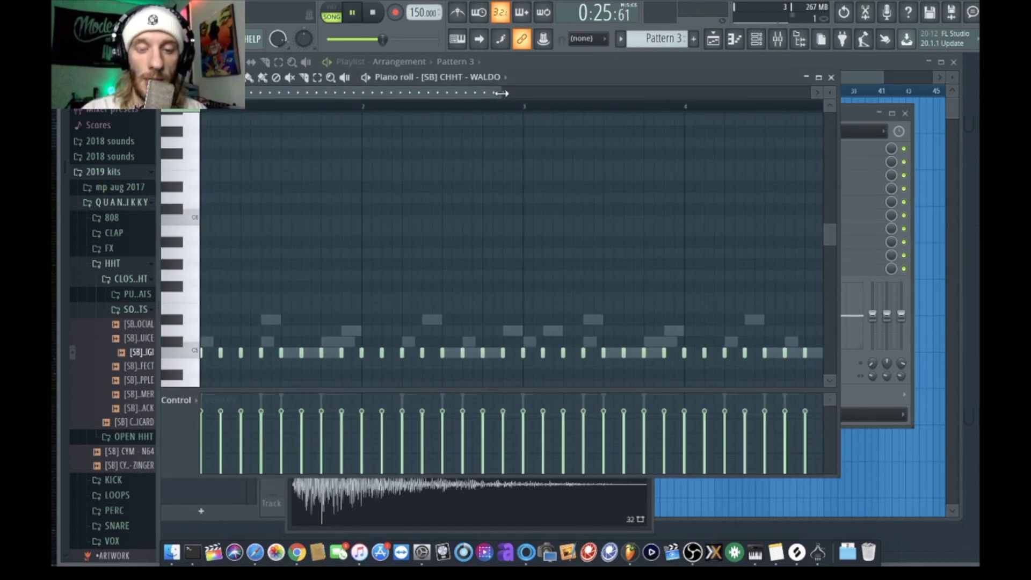
key("space")
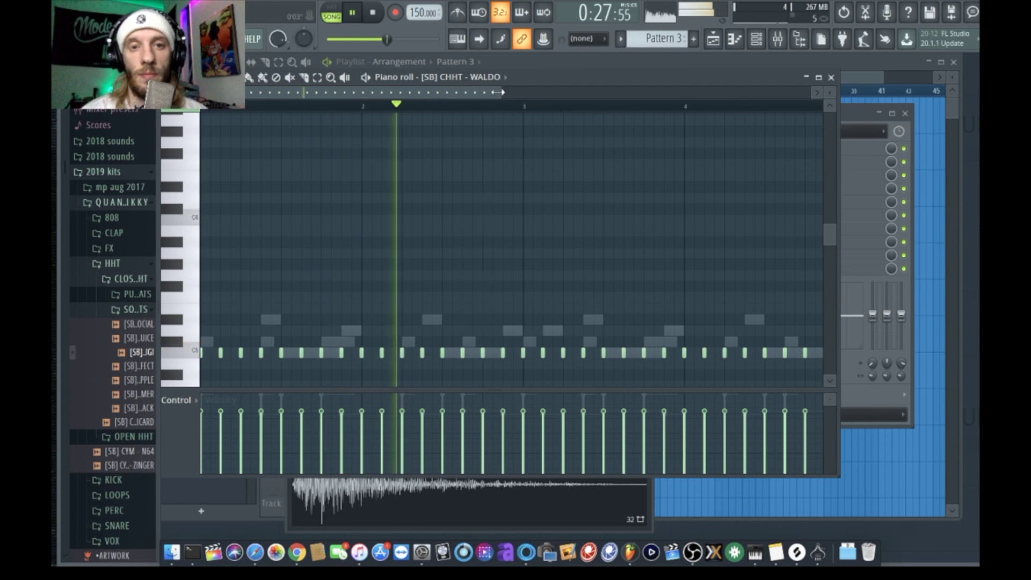
left_click_drag(503, 91, 586, 92)
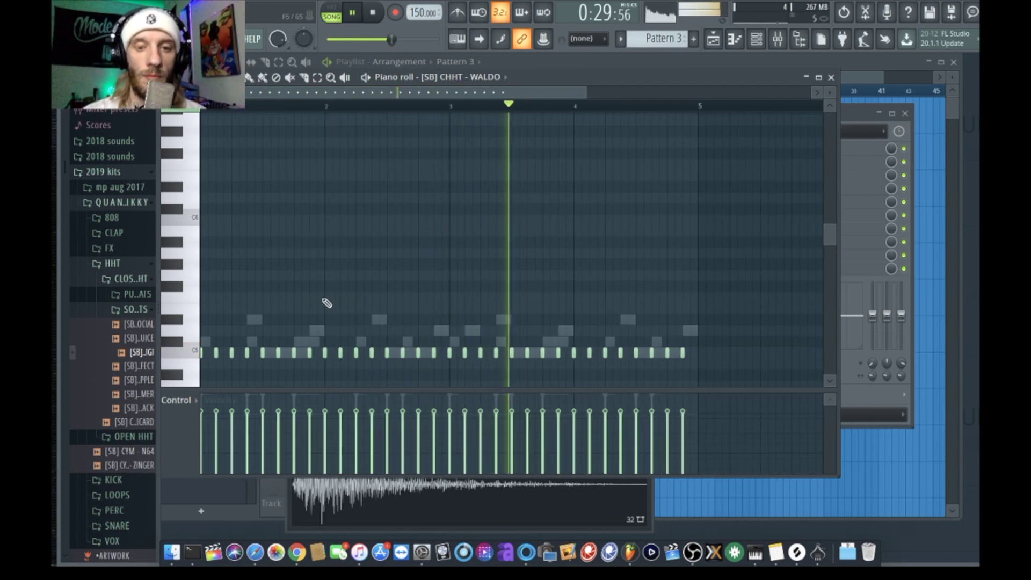
key("space")
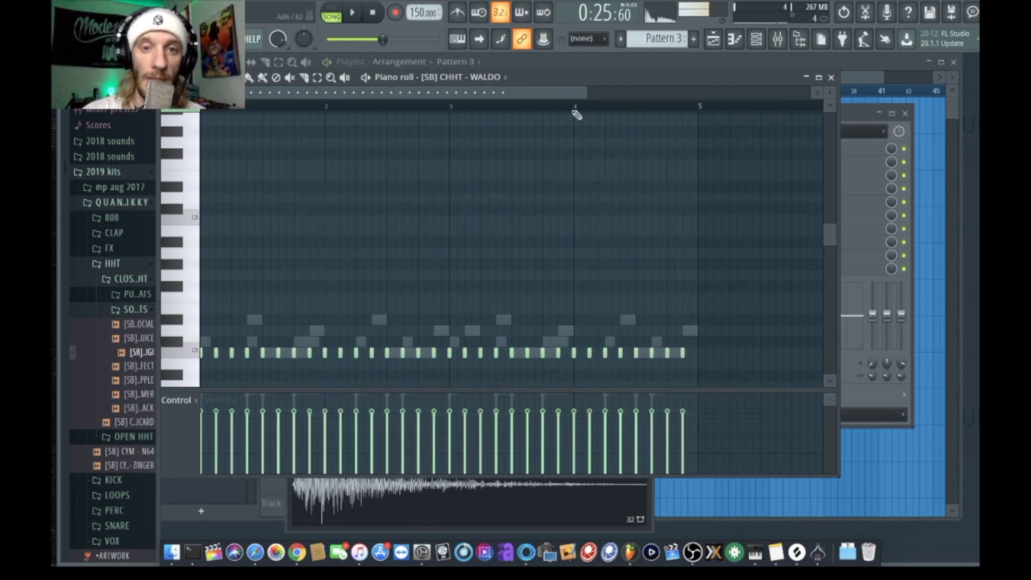
left_click_drag(587, 89, 334, 110)
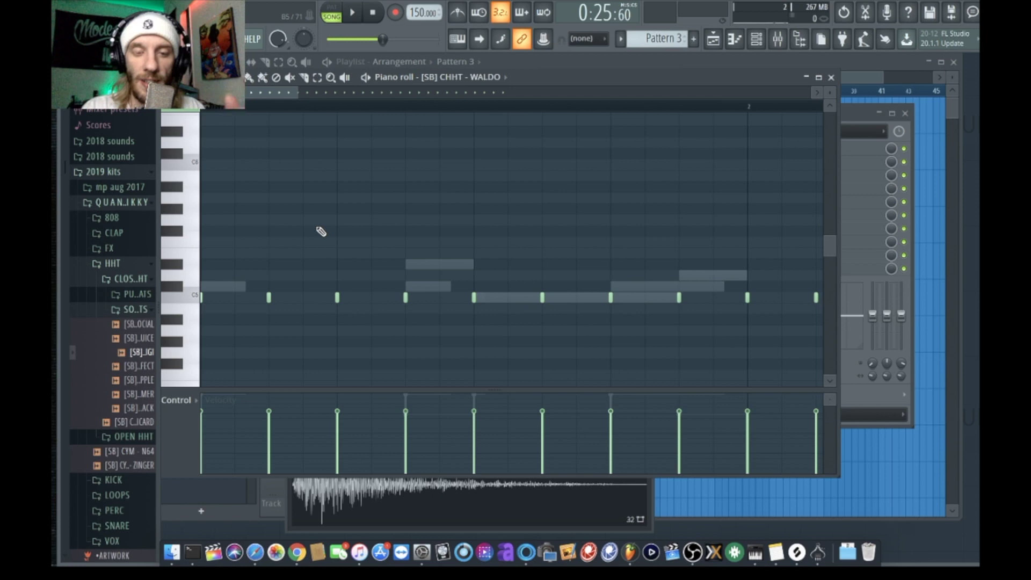
key("space")
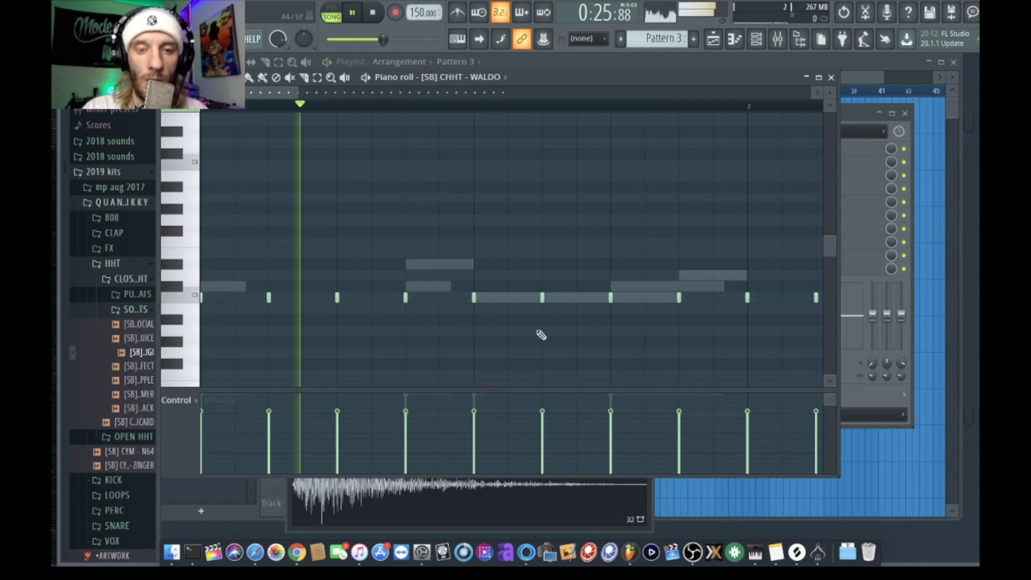
key("space")
key("space")
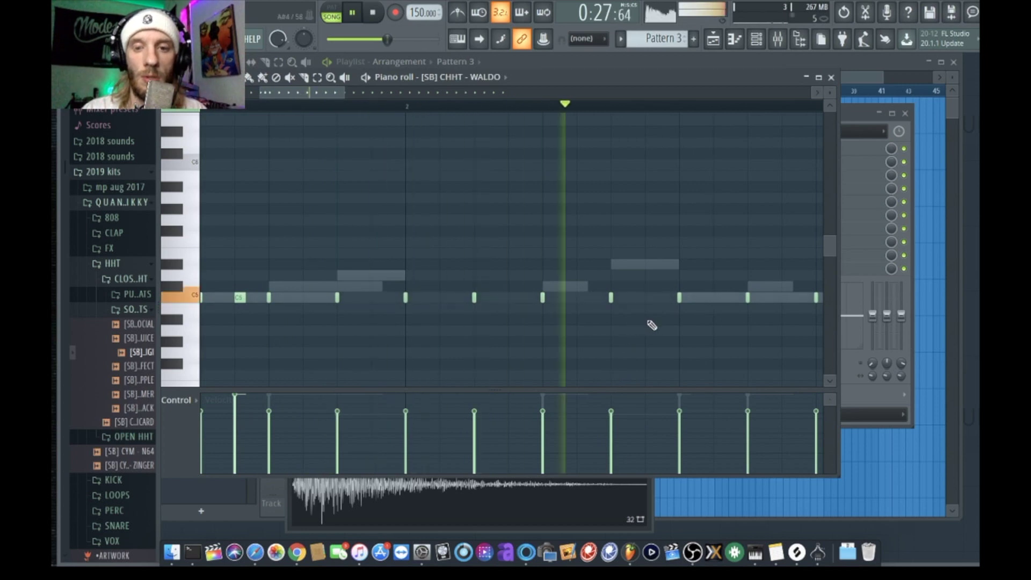
key("space")
key("space")
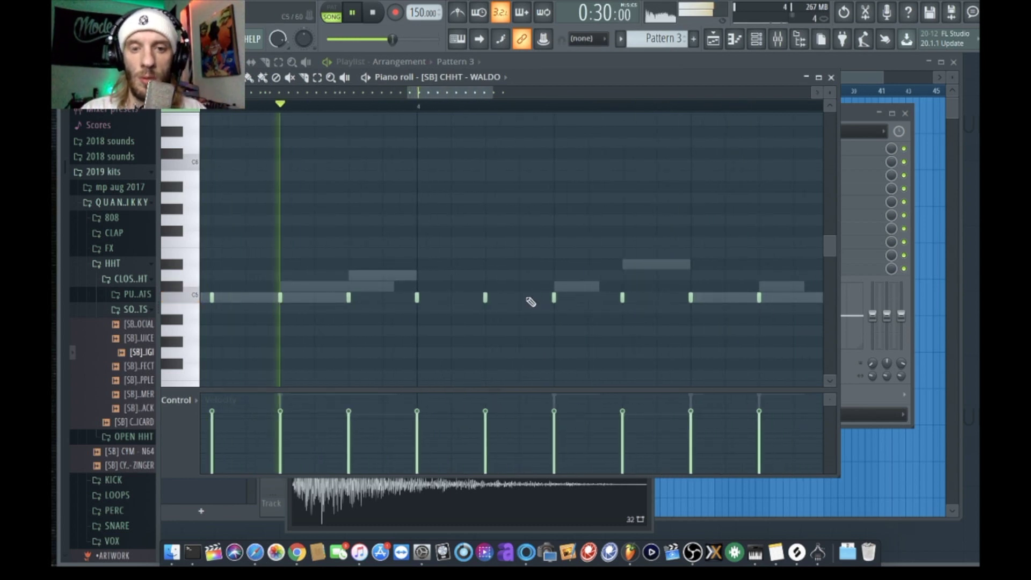
left_click(384, 298)
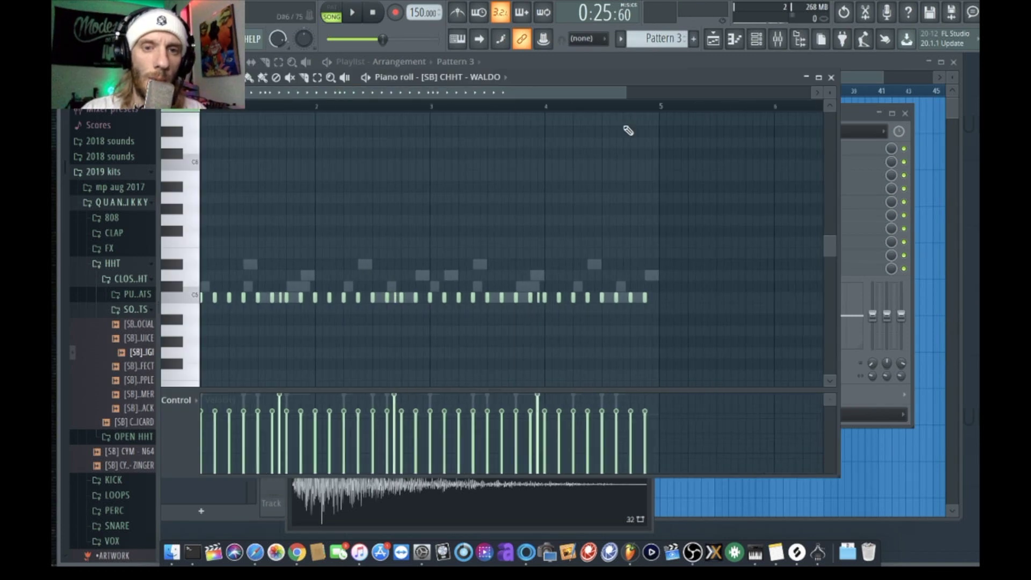
scroll(375, 230, "down", 5)
scroll(362, 225, "up", 1, "ctrl")
scroll(354, 225, "up", 1, "ctrl")
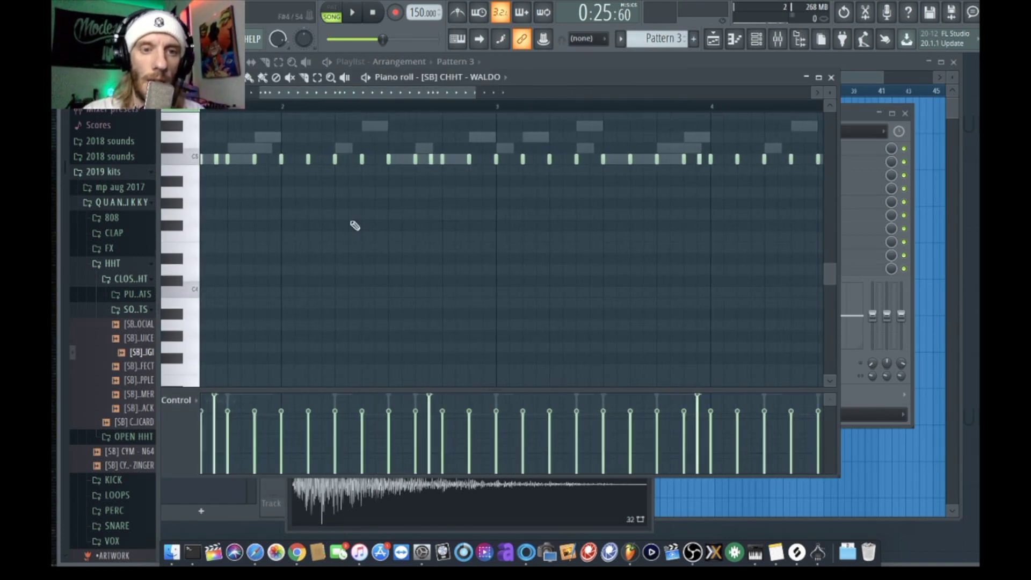
scroll(354, 225, "left", 3)
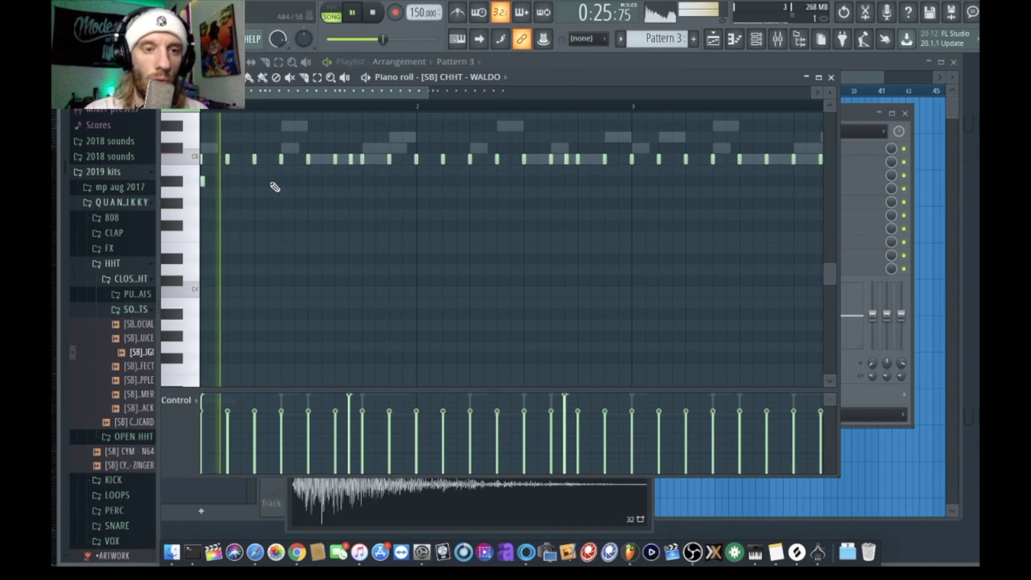
Draw two extra roll hats, nudging one slightly later and one slightly earlier
left_click(270, 180)
left_click_drag(269, 180, 282, 181)
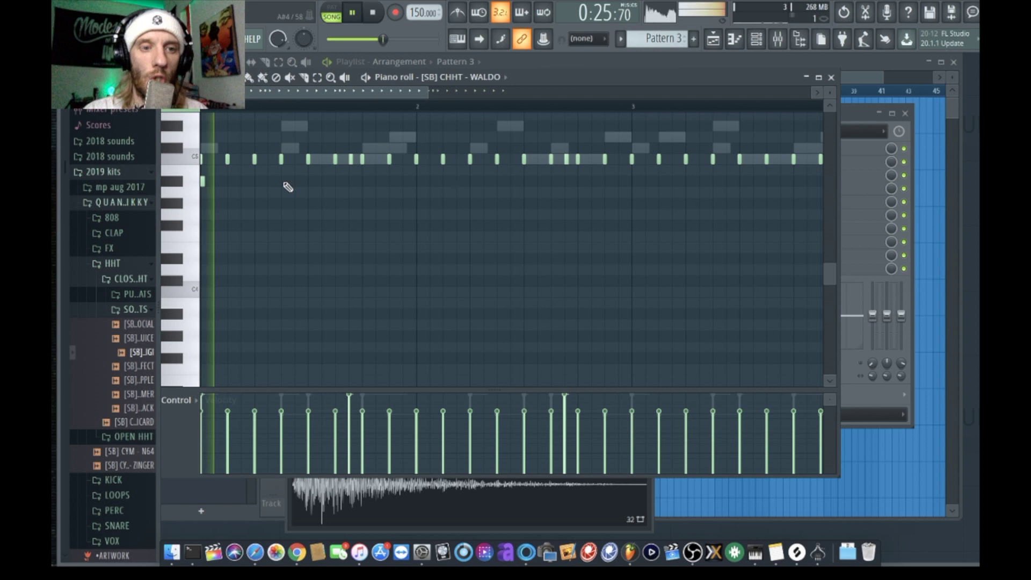
left_click(322, 180)
left_click_drag(322, 182, 310, 182)
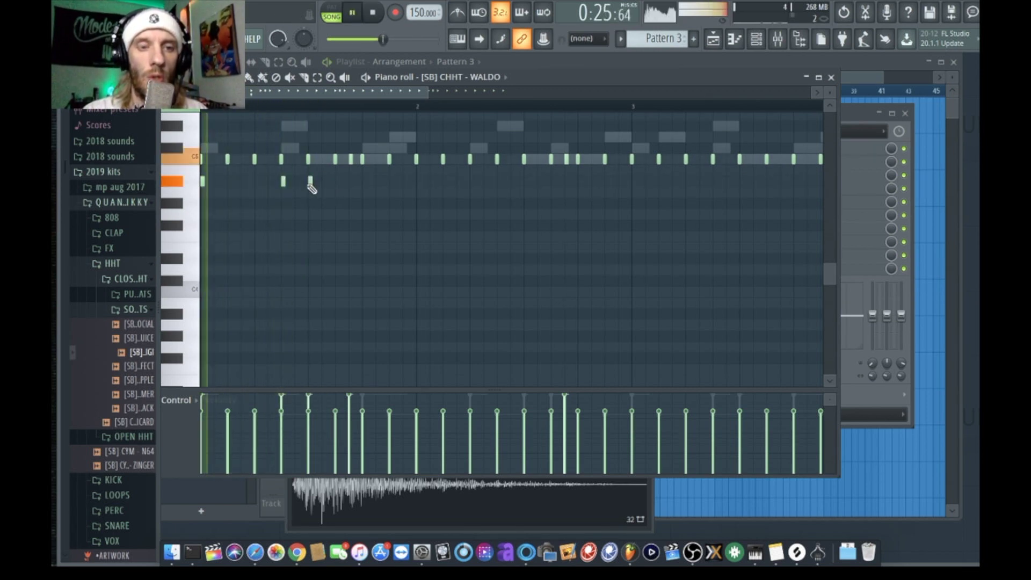
key("space")
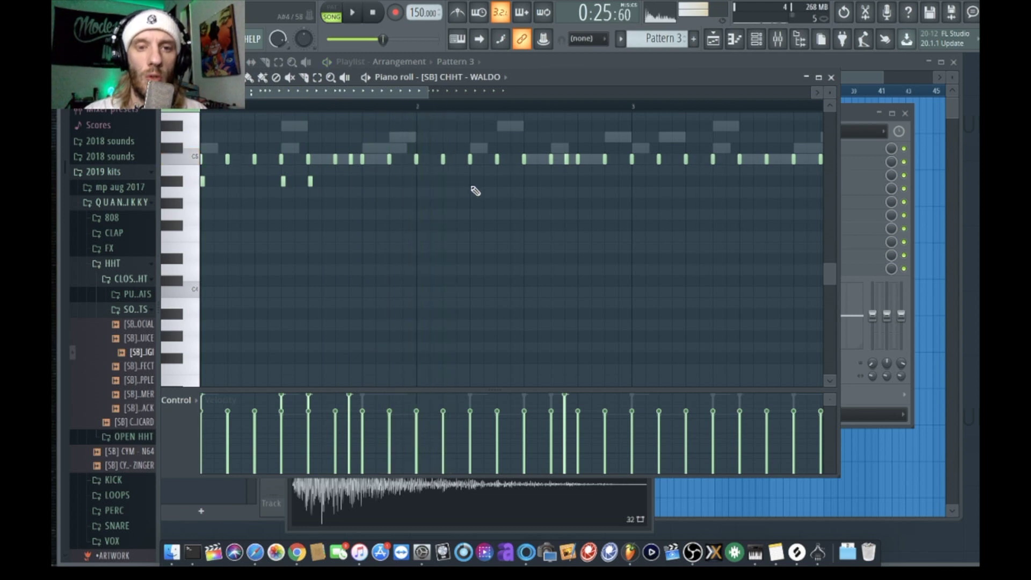
Place two accent hats on the lower row and audition the pattern
left_click(444, 181)
key("space")
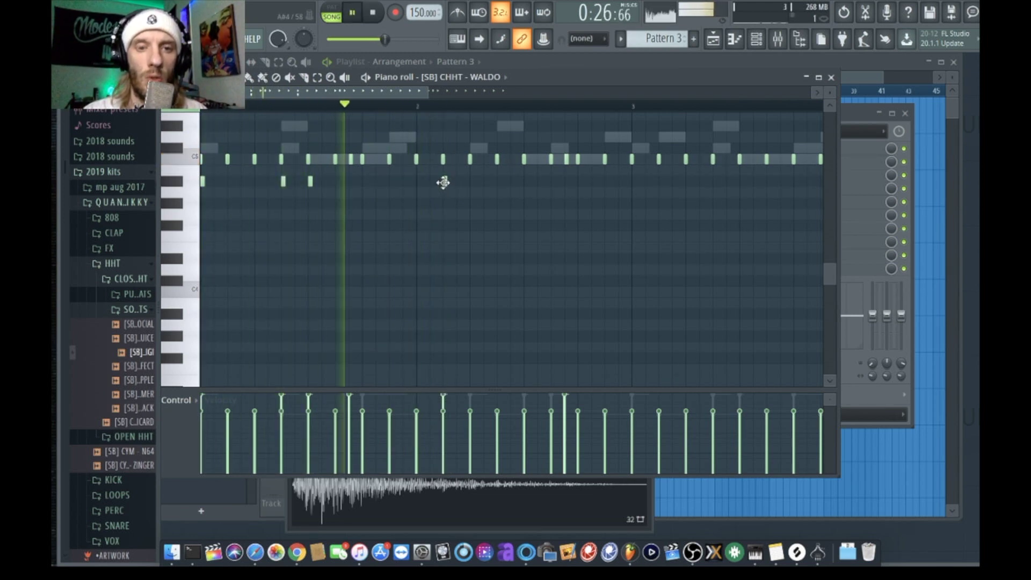
key("space")
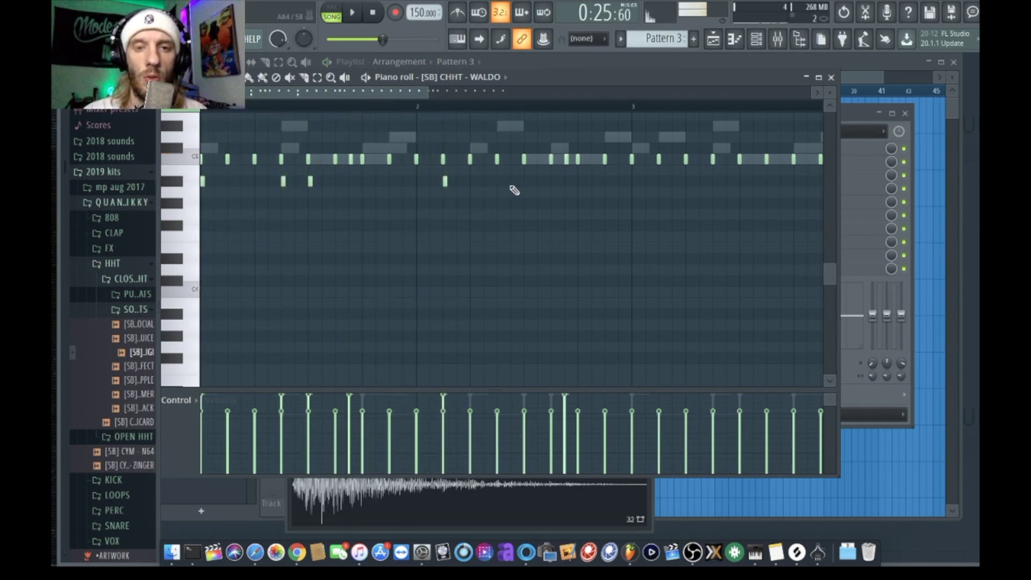
left_click(525, 181)
key("space")
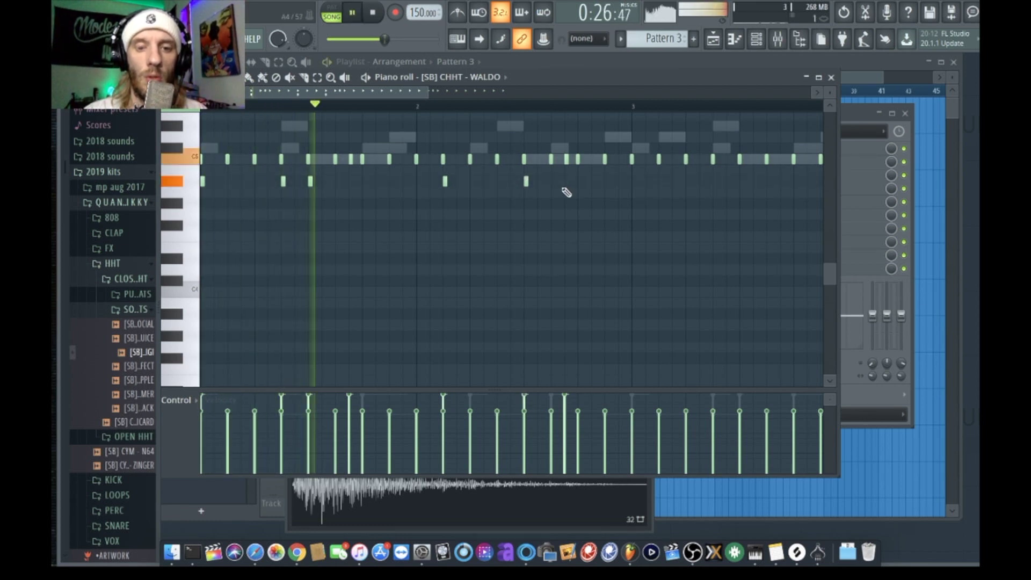
key("space")
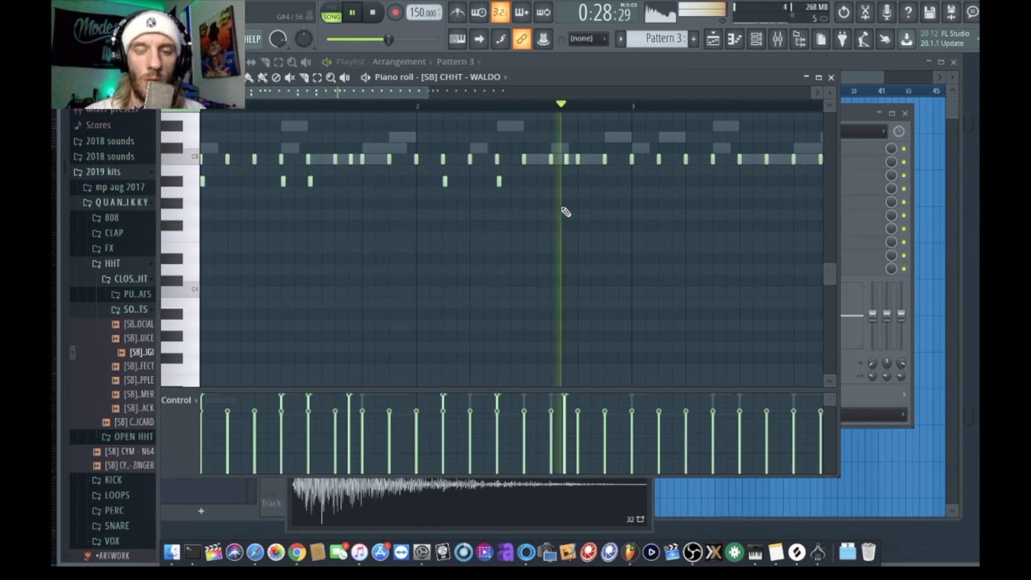
key("space")
key("space")
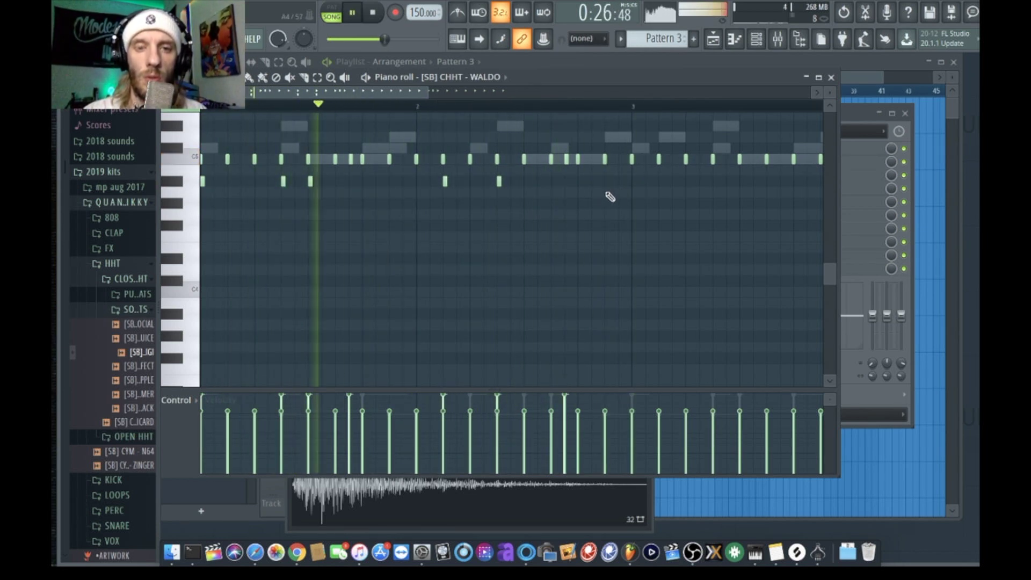
scroll(610, 196, "up", 1)
scroll(549, 198, "up", 2)
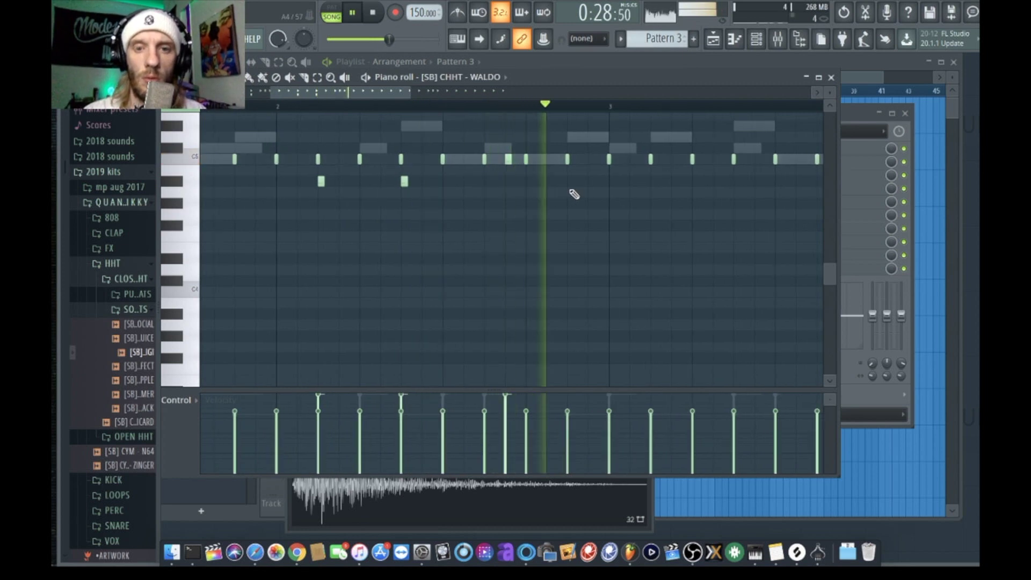
key("space")
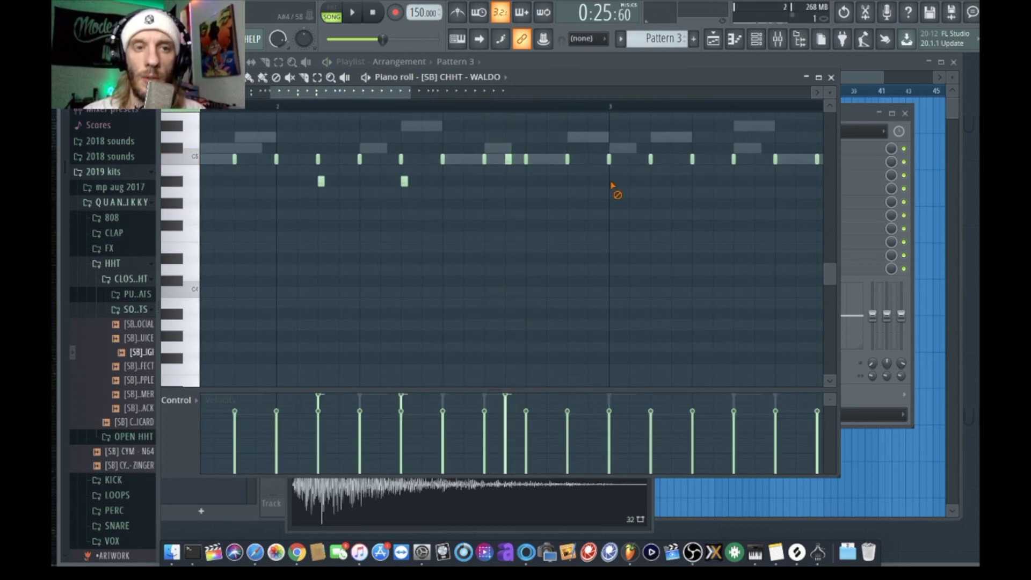
Set the piano roll snap to 1/4 step and audition the pattern
left_click(193, 77)
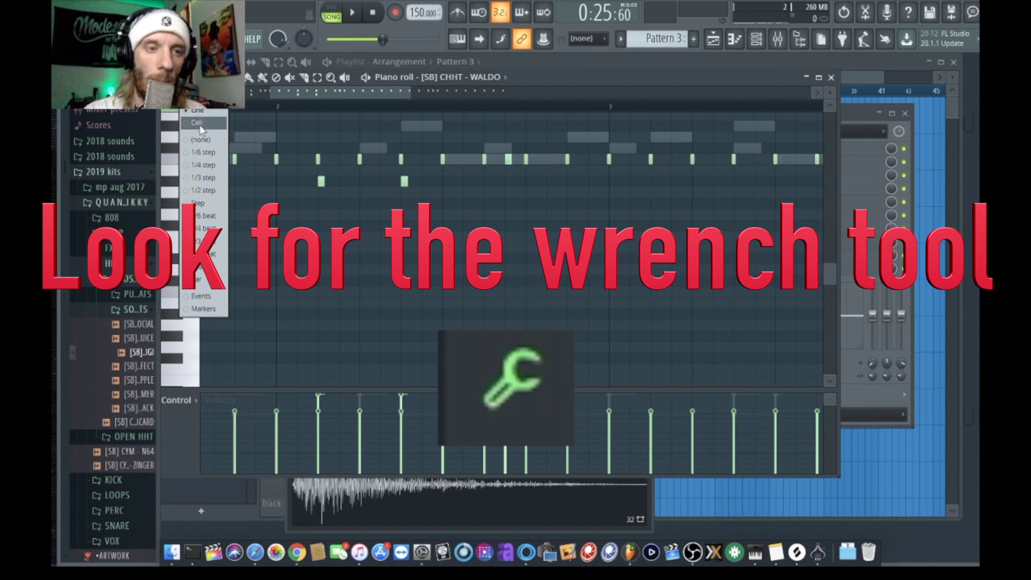
left_click(202, 166)
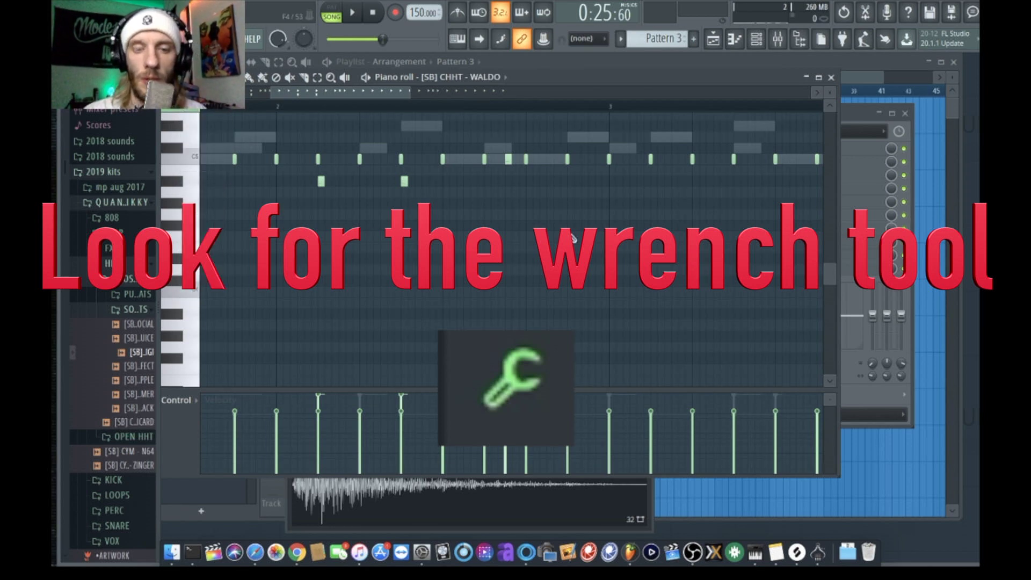
key("space")
scroll(570, 218, "up", 1)
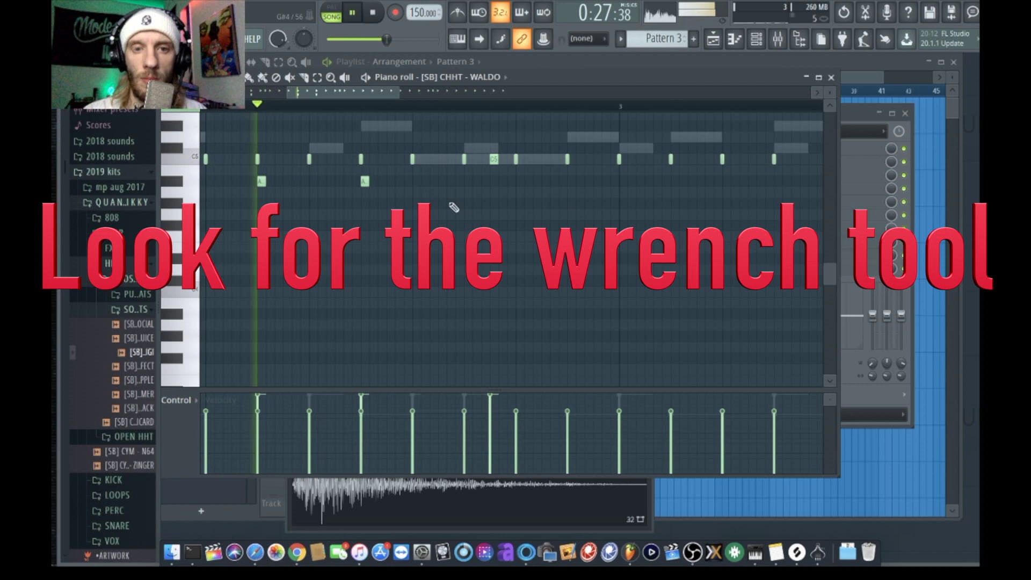
key("space")
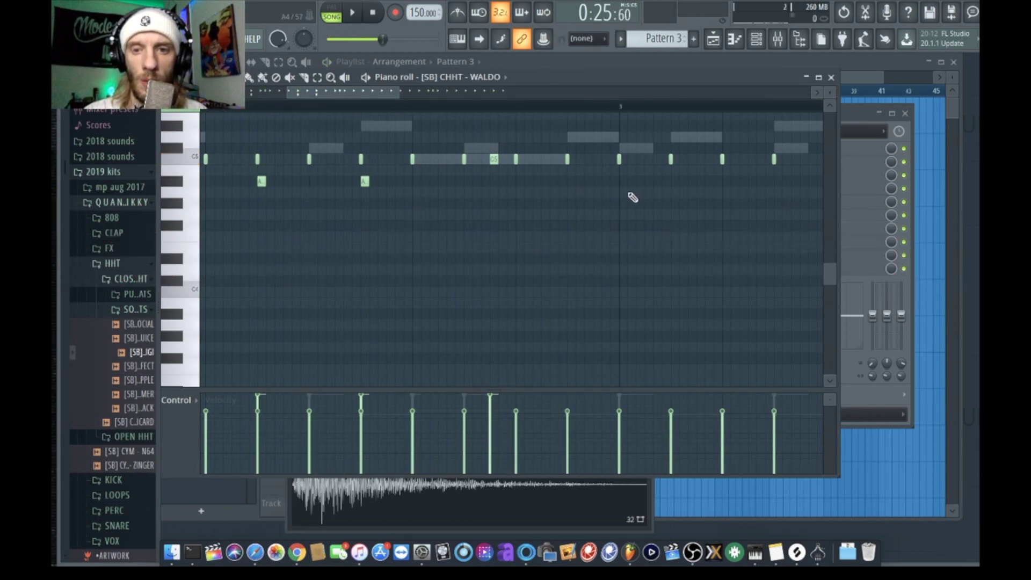
Draw three A4 roll notes before bar 3, nudge the last later, and select them
key("space")
scroll(633, 191, "up", 2)
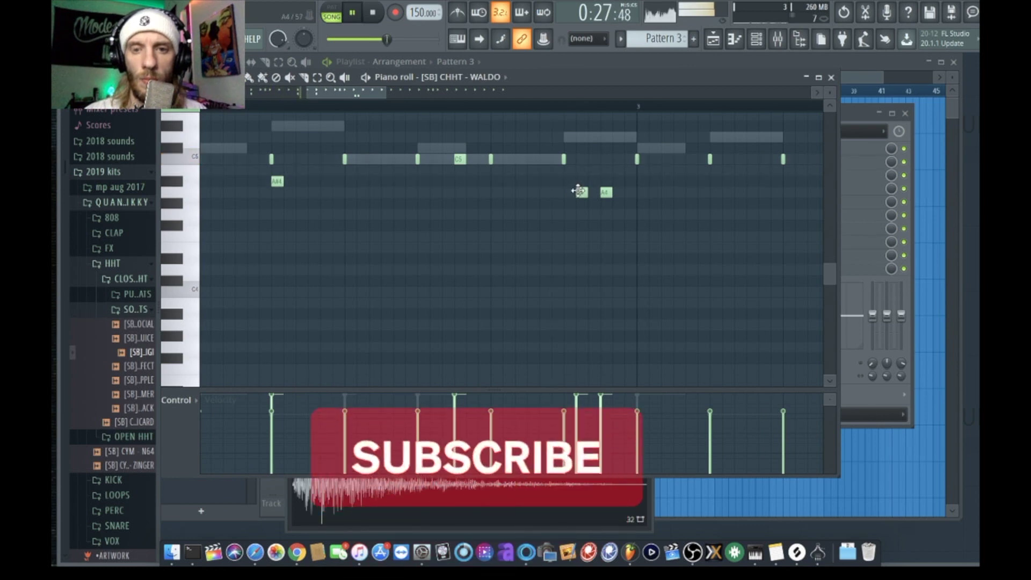
key("space")
left_click(580, 193)
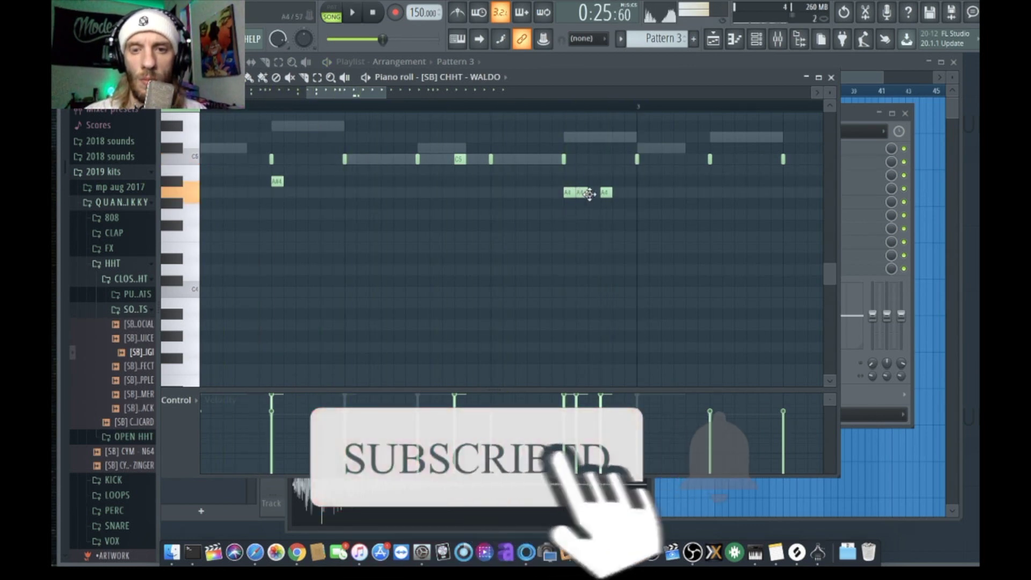
left_click(606, 193)
left_click_drag(605, 193, 617, 193)
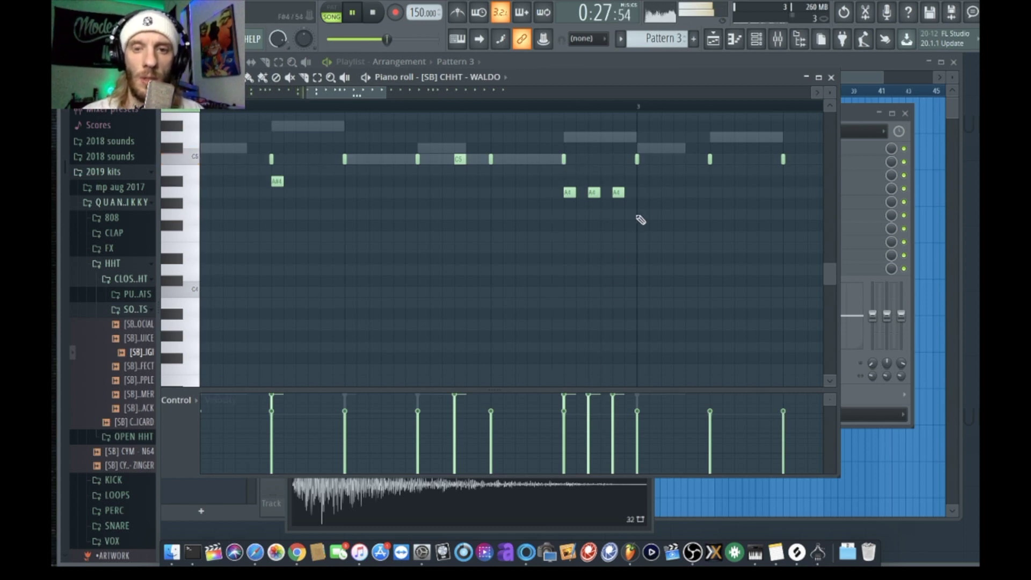
left_click_drag(626, 202, 560, 185)
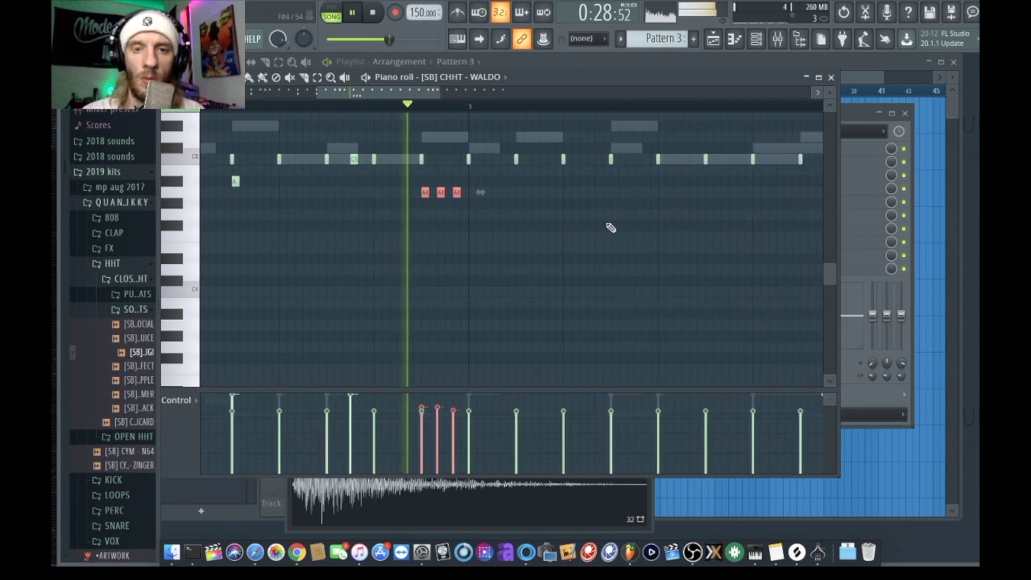
Stop playback, then Shift-drag a copy of the three-note roll to just before bar 5
key("space")
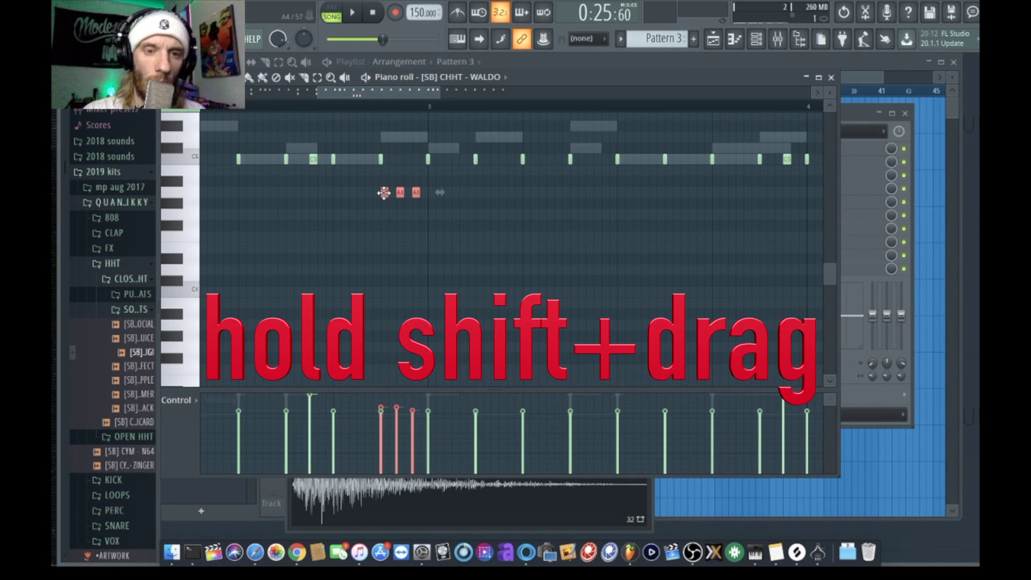
left_click_drag(384, 193, 660, 202)
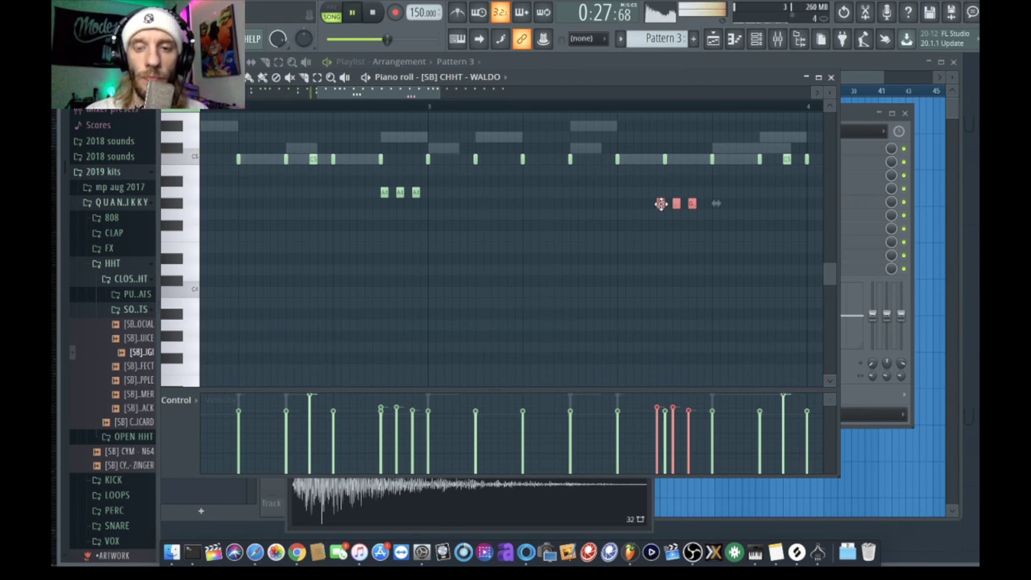
scroll(661, 204, "up", 2)
mouse_move(661, 203)
left_mouse_down()
mouse_move(697, 227)
mouse_move(840, 208)
left_mouse_up()
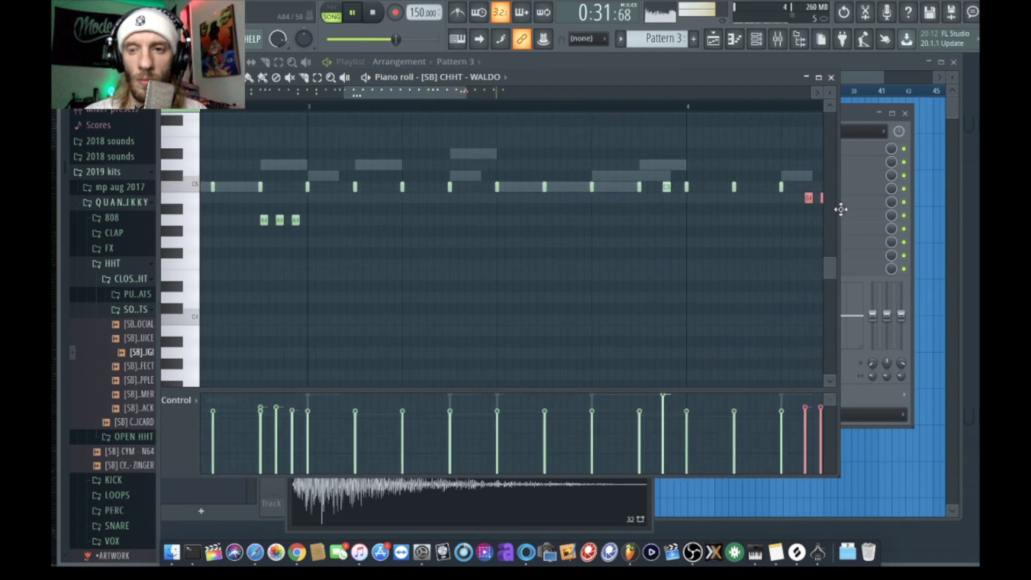
mouse_move(839, 209)
left_mouse_down()
mouse_move(723, 203)
mouse_move(730, 217)
left_mouse_up()
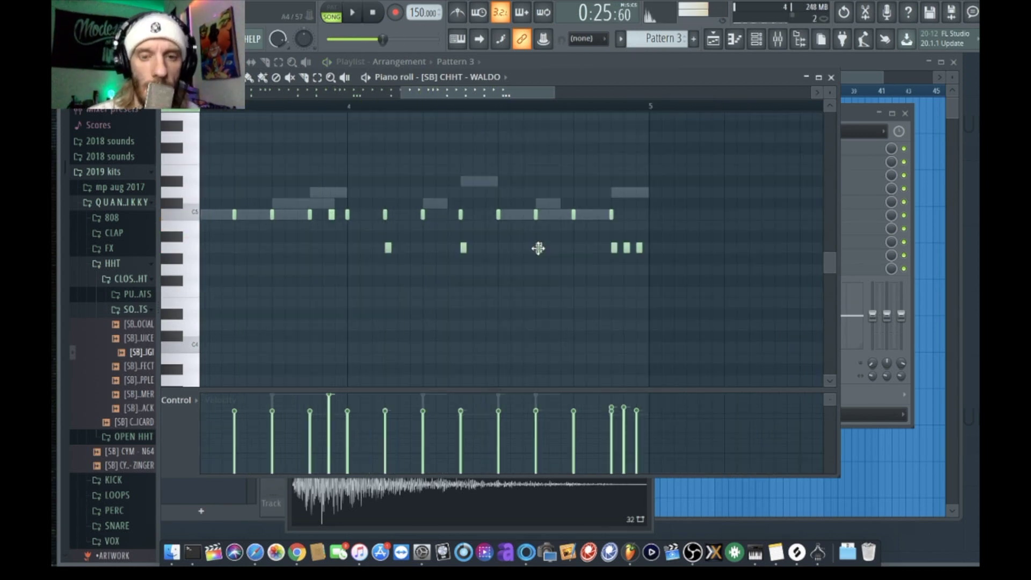
Show the playlist and channel rack, audition the beat, and swap the closed-hat folder for OPEN HHT
key("F5")
left_click(756, 41)
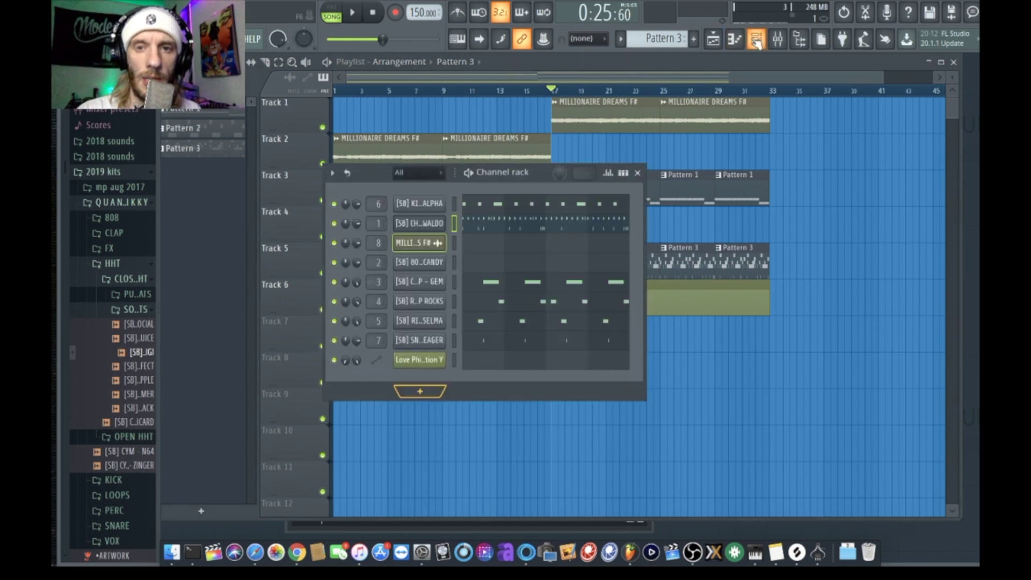
key("space")
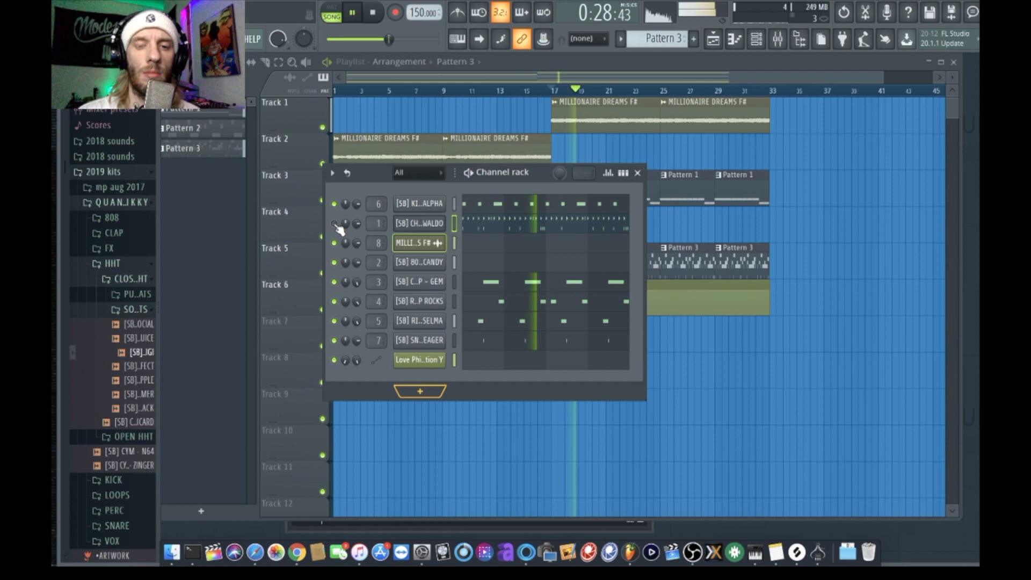
key("space")
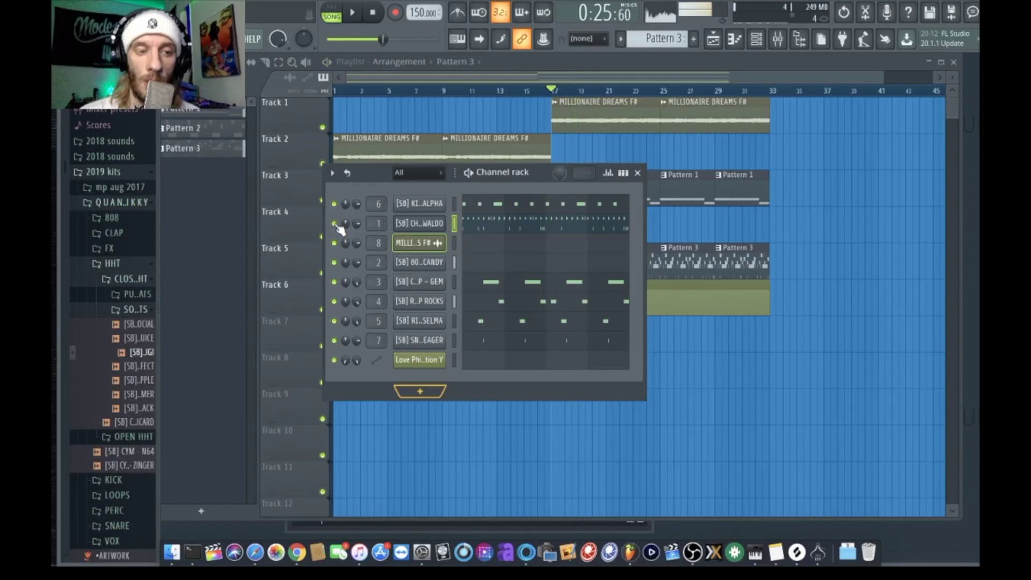
left_click(112, 314)
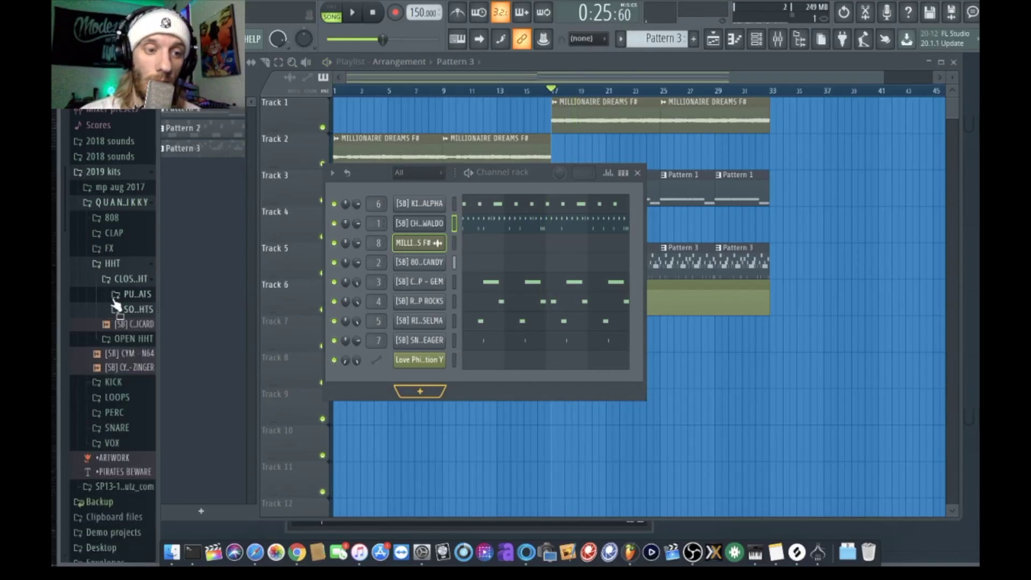
left_click(125, 336)
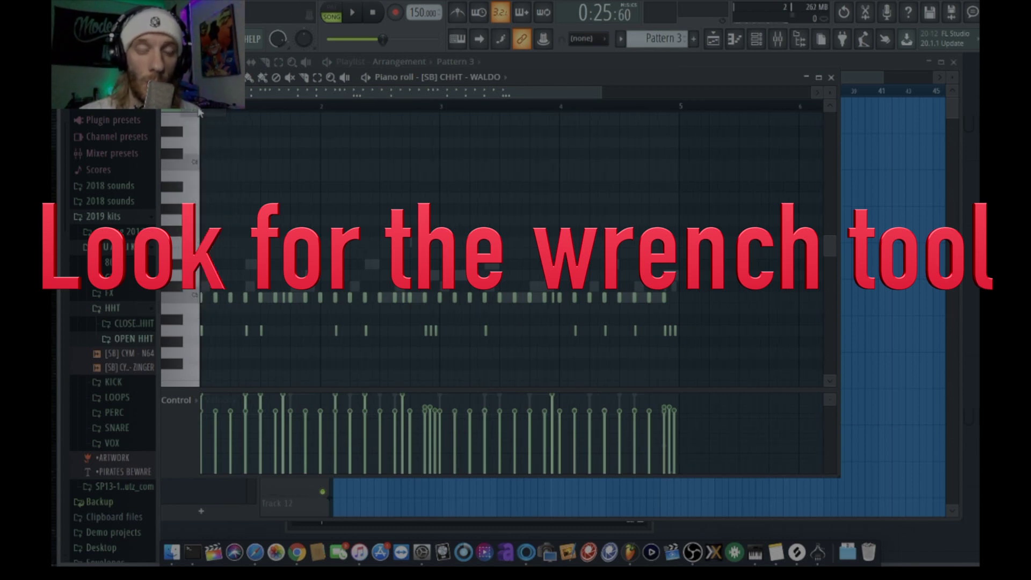
scroll(427, 290, "up", 3)
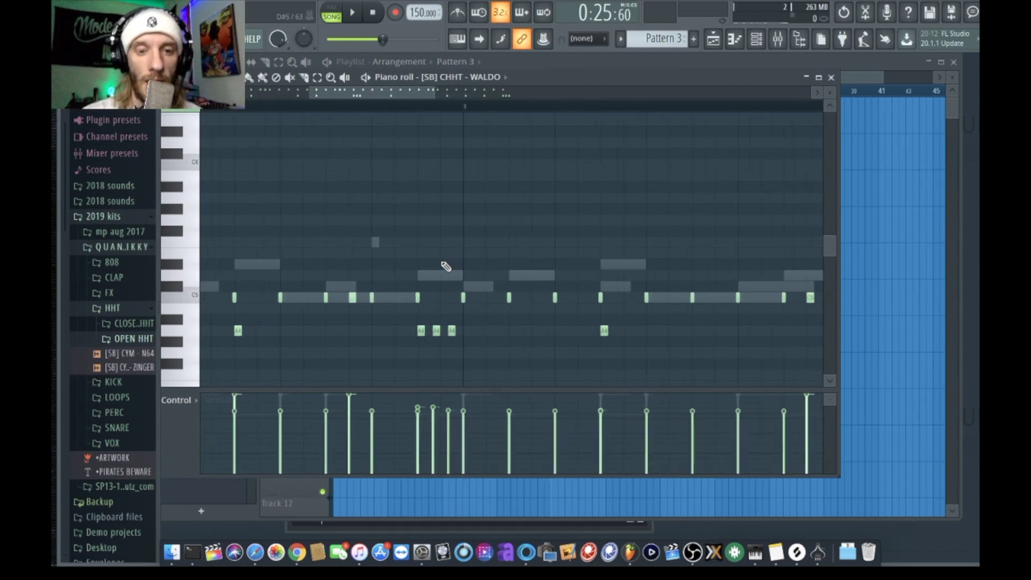
scroll(446, 266, "up", 2)
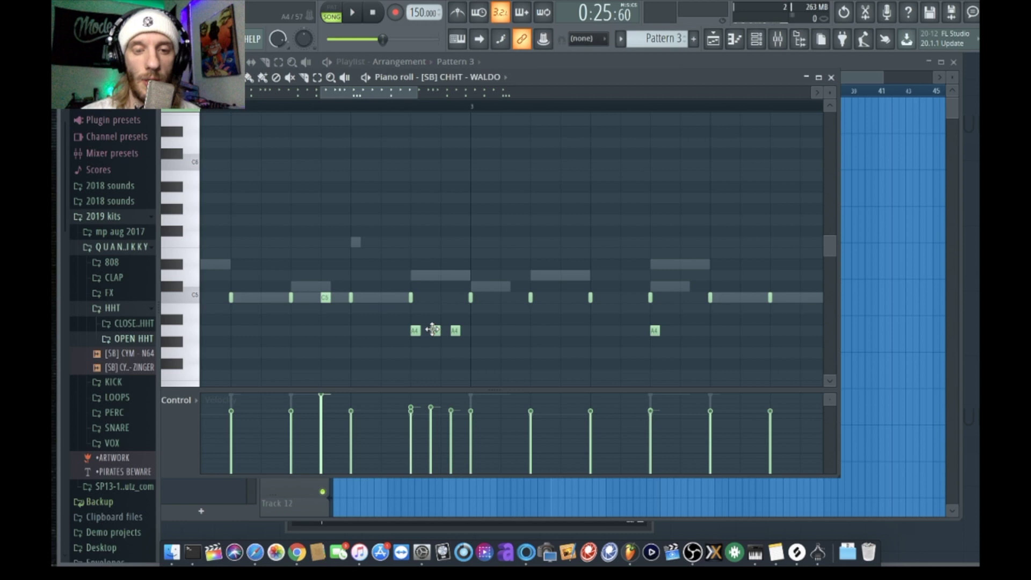
scroll(433, 332, "down", 3)
scroll(433, 332, "down", 1)
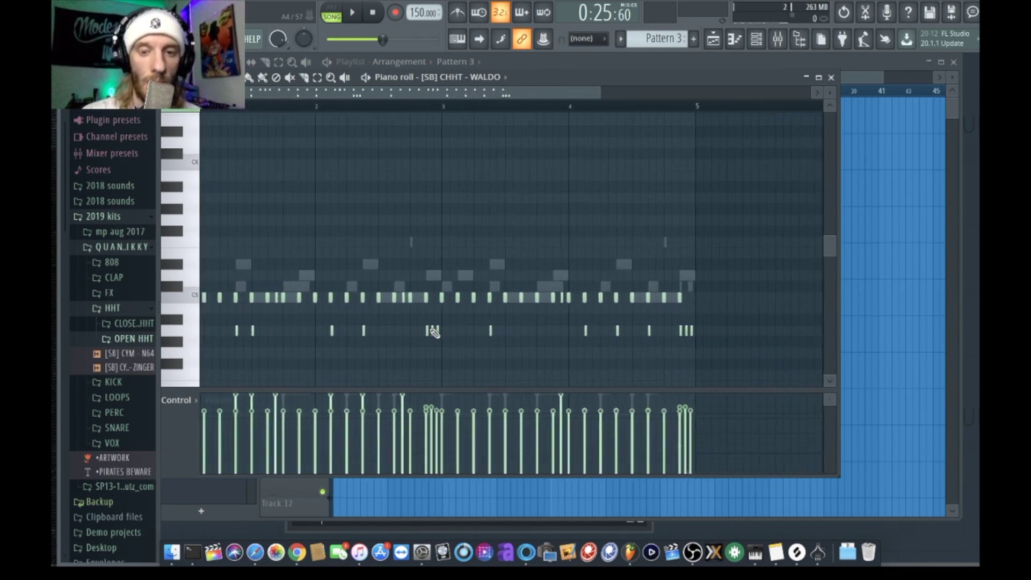
scroll(433, 332, "down", 1)
Show the mixer with F9, with the open hi-hat on its own insert
key("F9")
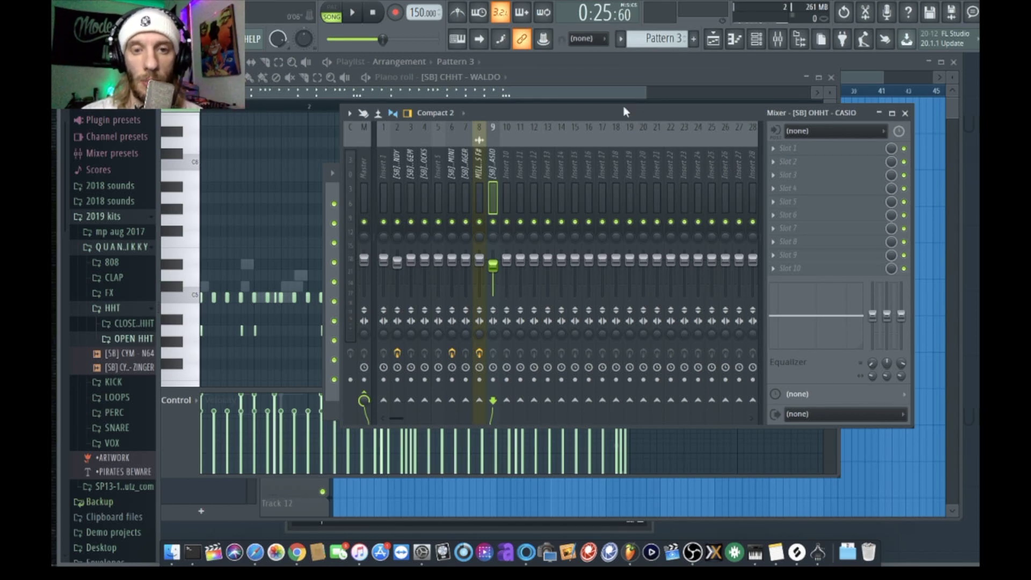
Load Effectrix into Insert 1's first slot and play the pattern through it
left_click(192, 307)
key("F9")
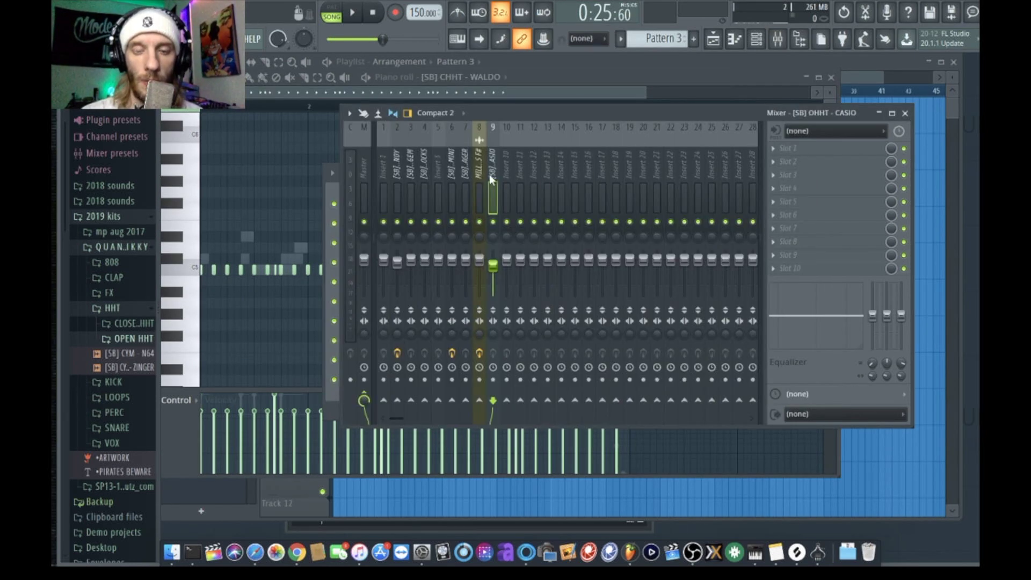
left_click(786, 147)
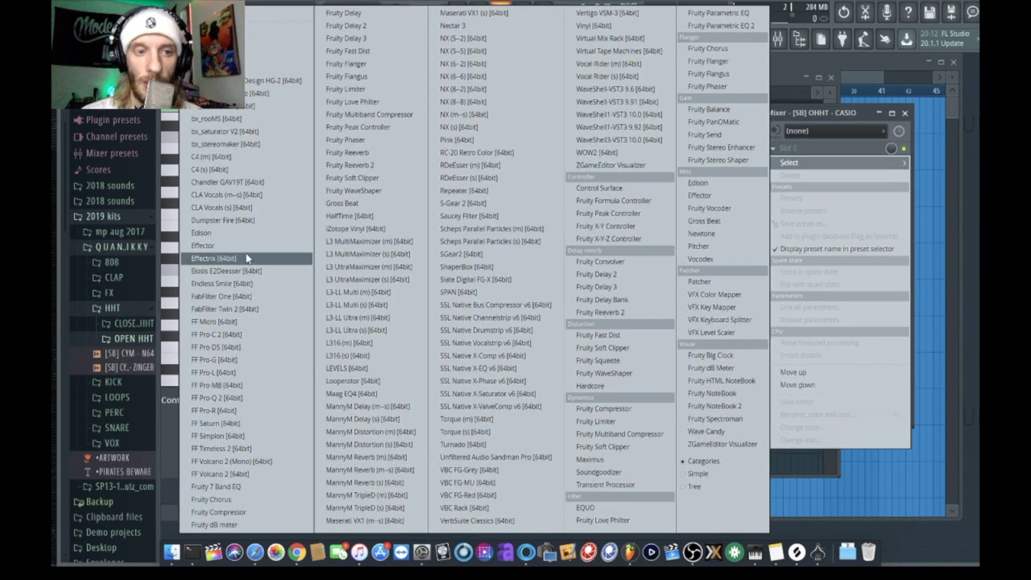
left_click(247, 258)
key("space")
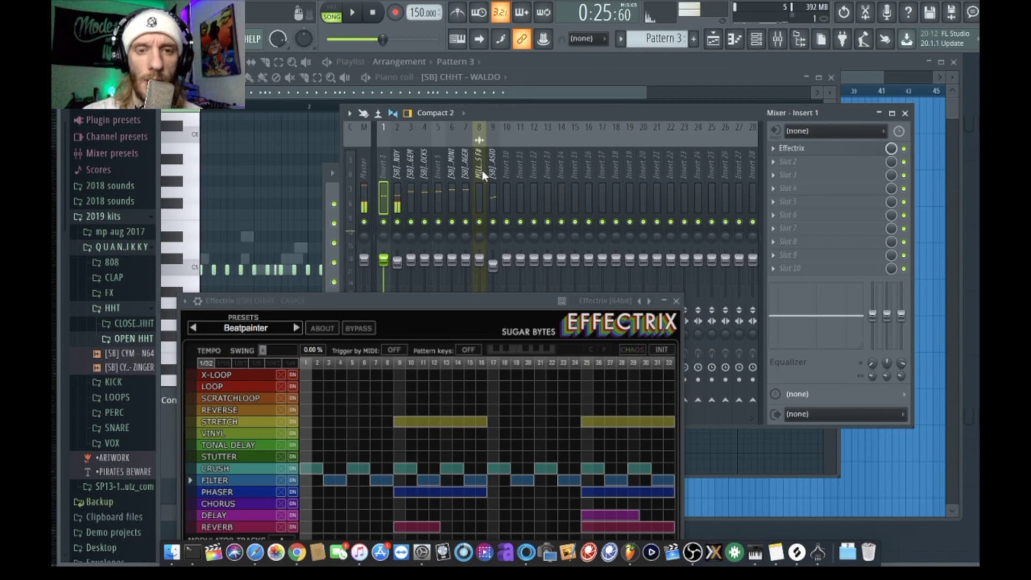
Move the Effectrix window to view its filter section, then close it and return to the mixer
left_click(326, 271)
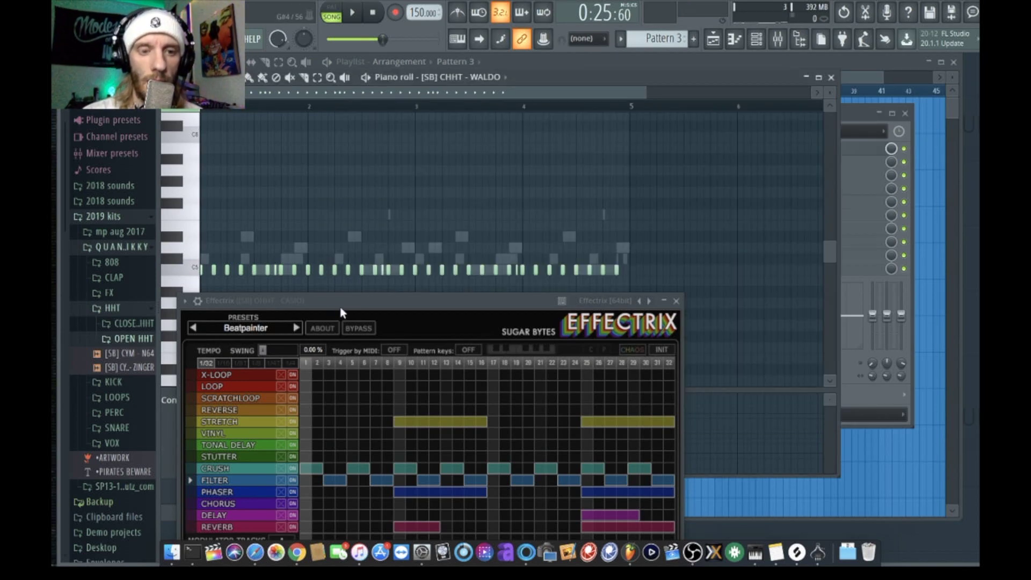
left_click_drag(340, 307, 475, 152)
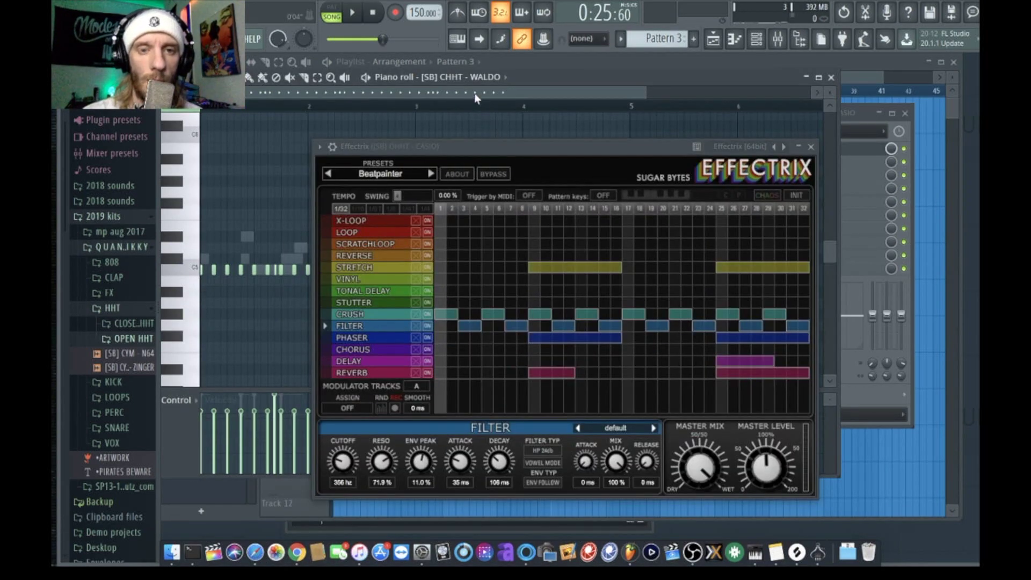
key("F5")
left_click_drag(505, 159, 605, 103)
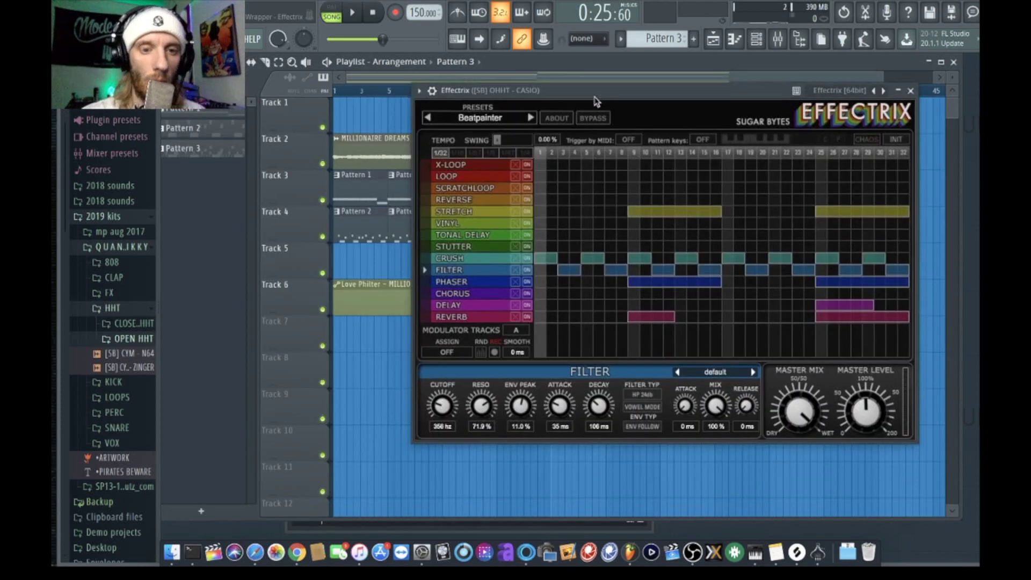
left_click(757, 40)
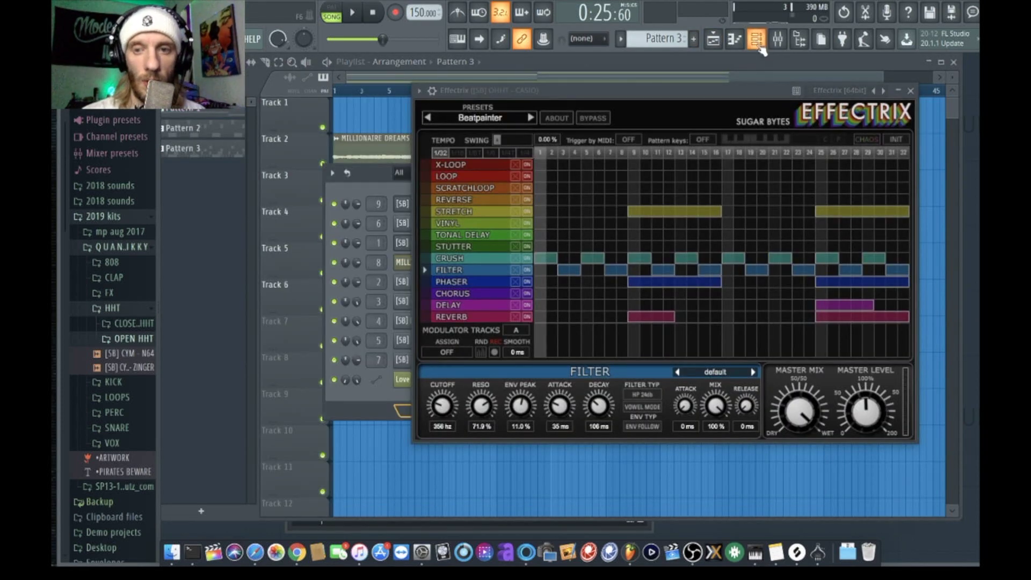
left_click(910, 90)
key("F9")
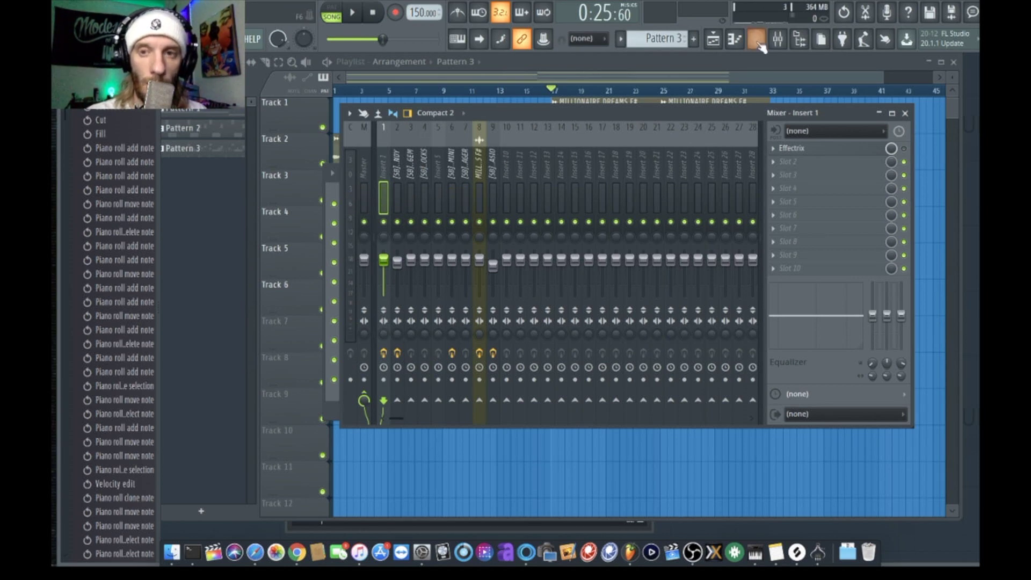
Open the [SB] CHHT closed hi-hat pattern in the piano roll from the Channel rack
key("F6")
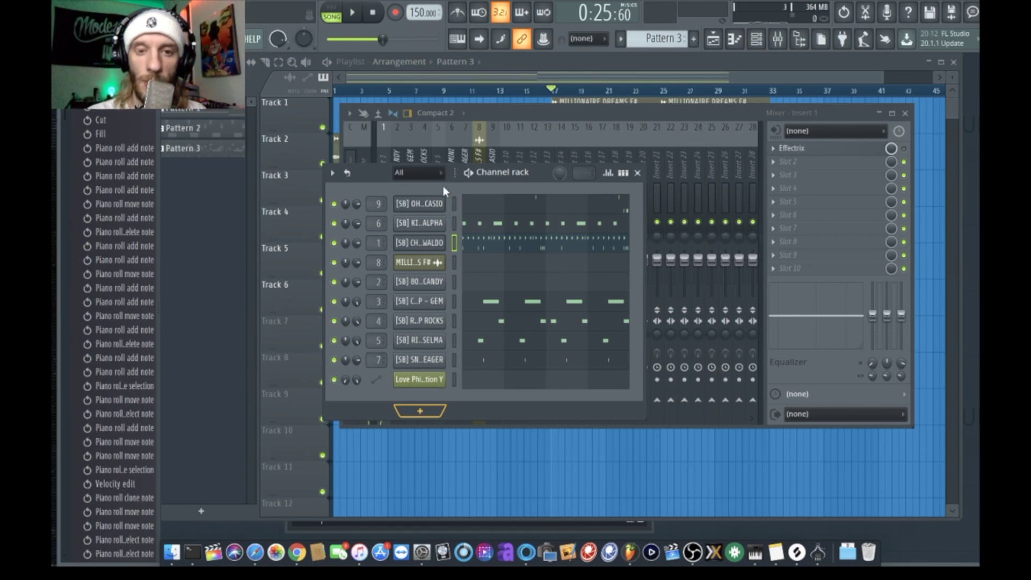
double_click(469, 249)
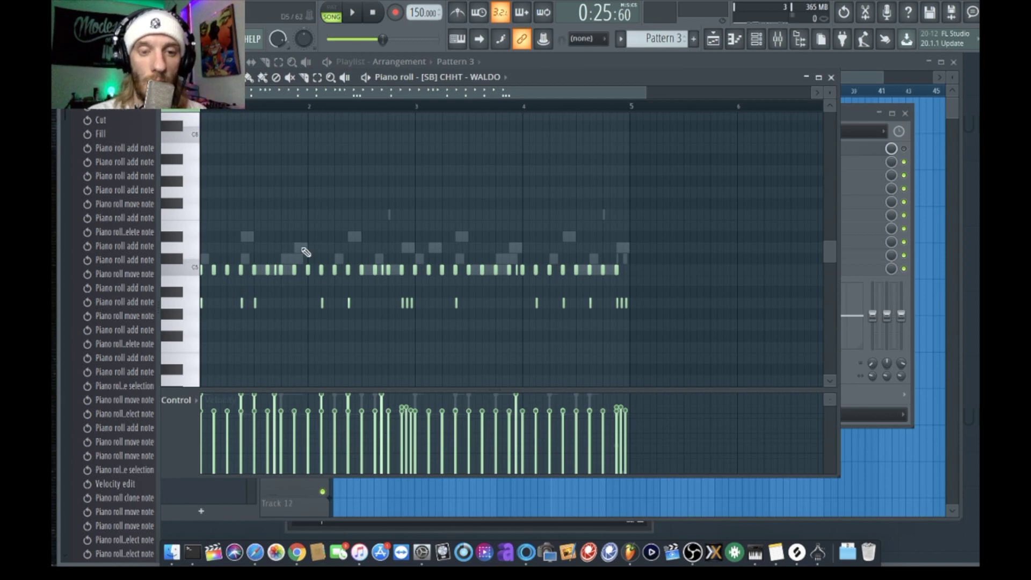
Nudge the CHHT channel's Time SHIFT knob slightly while auditioning playback, then close its settings
left_click(360, 266)
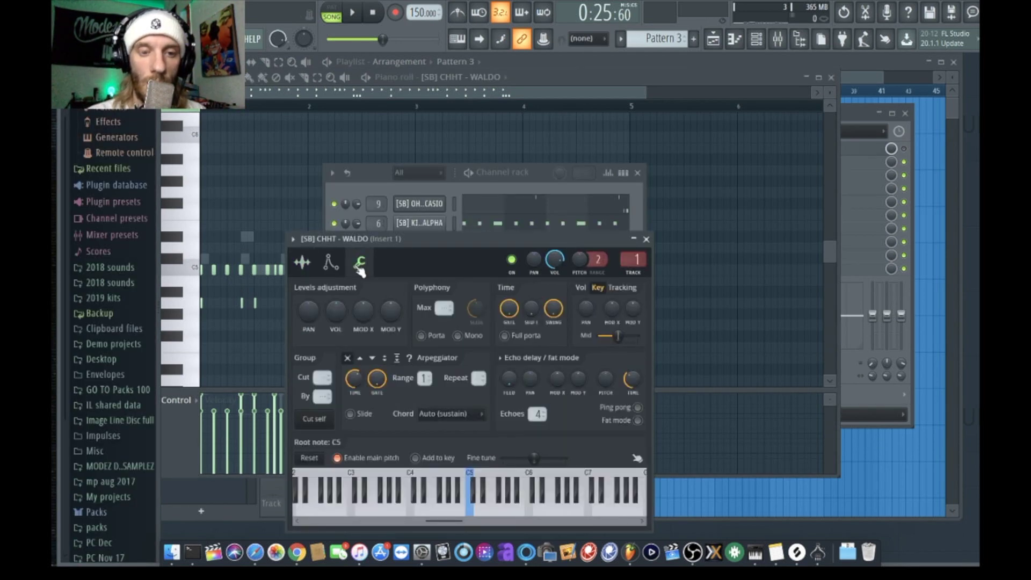
left_click_drag(435, 237, 428, 128)
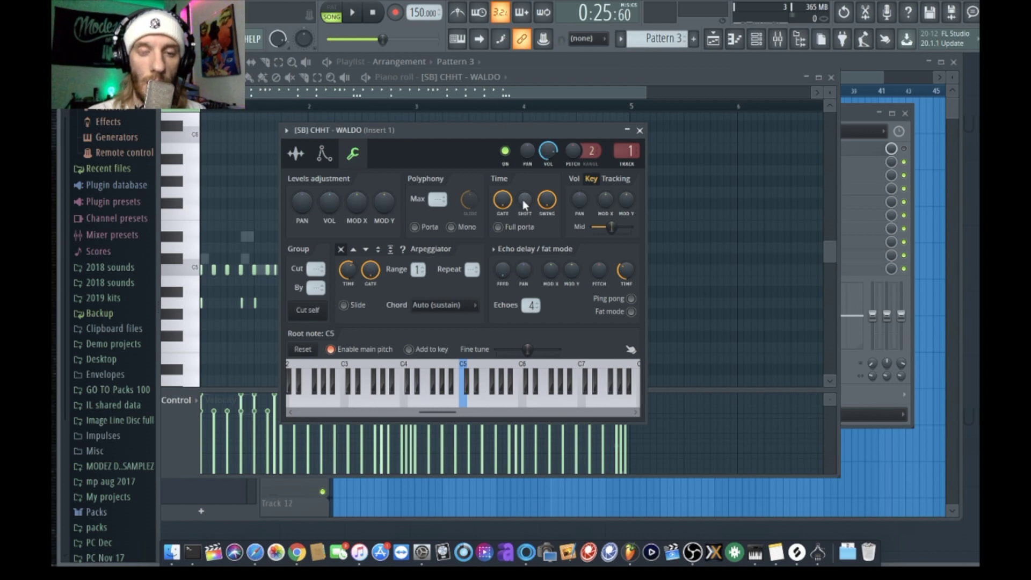
key("space")
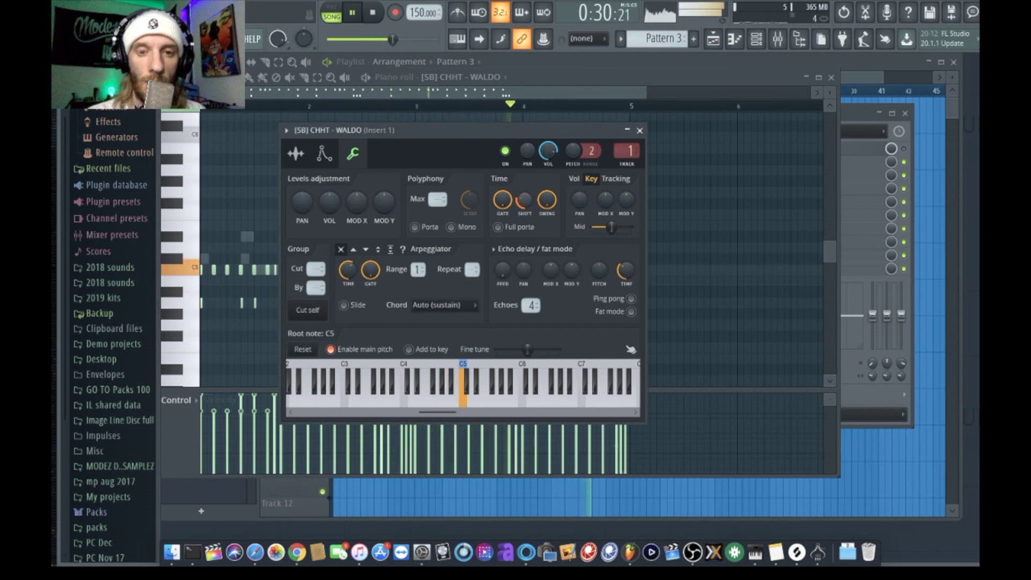
left_click_drag(524, 200, 524, 205)
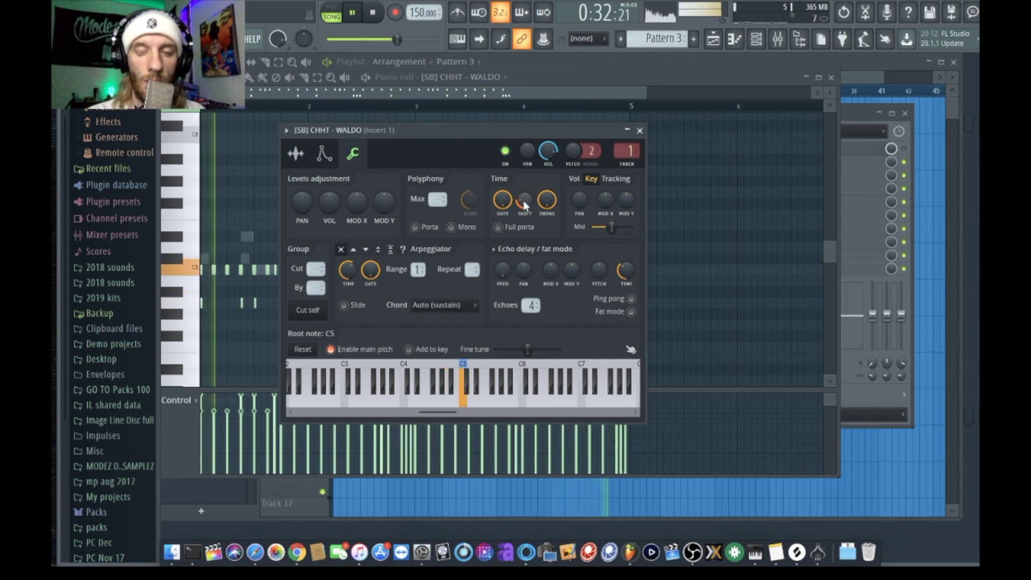
key("space")
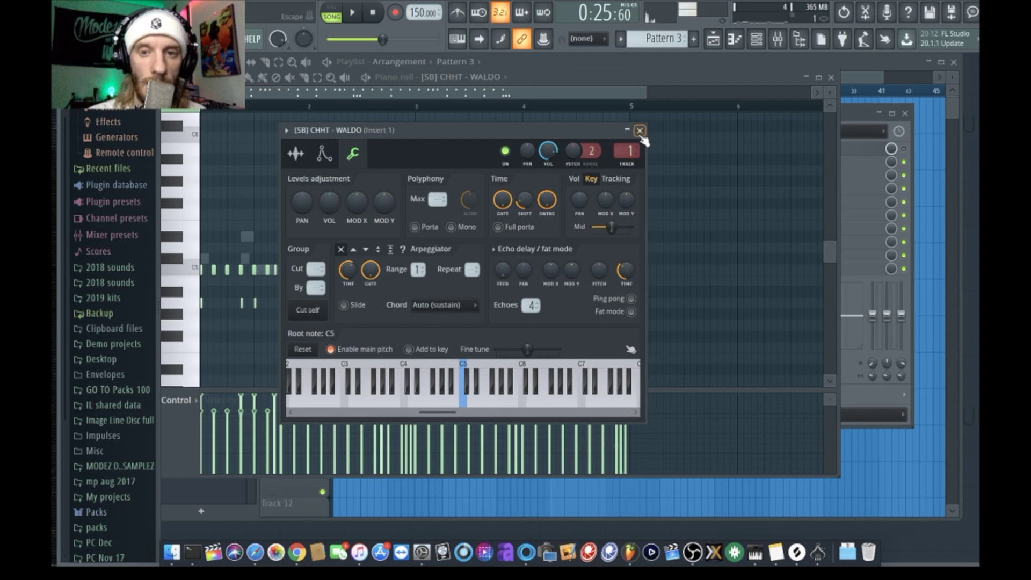
left_click(639, 131)
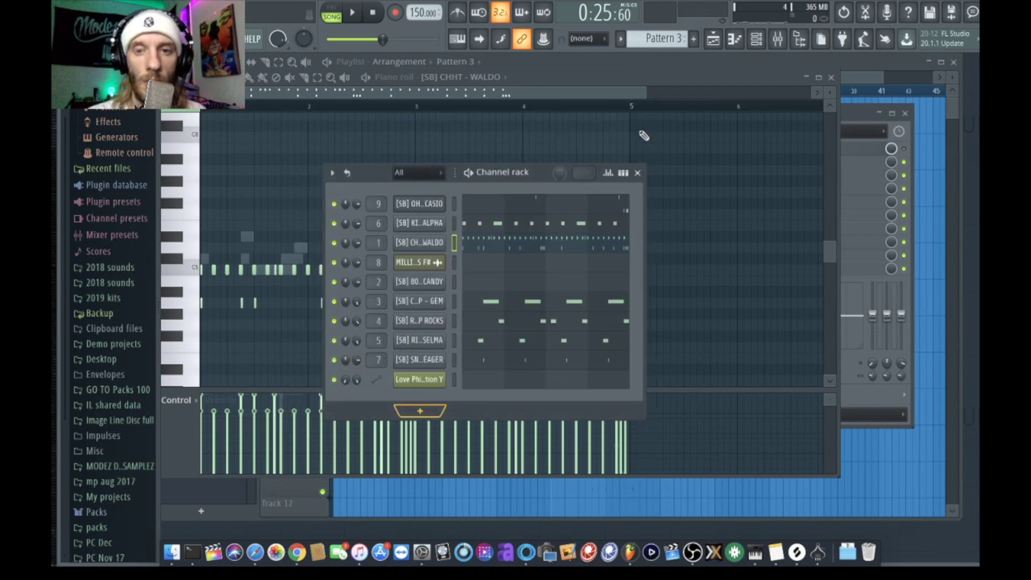
key("F6")
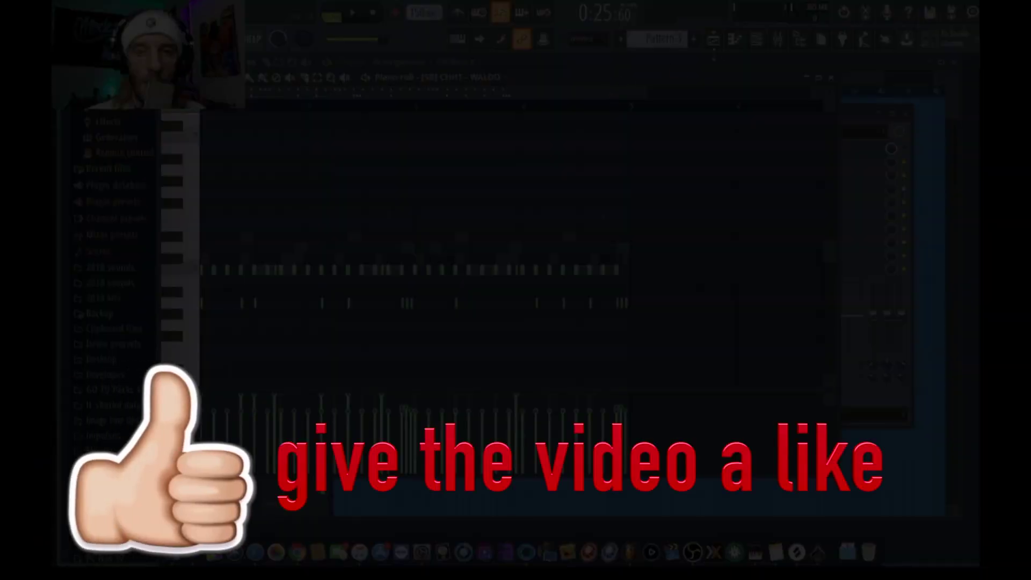
left_click(757, 41)
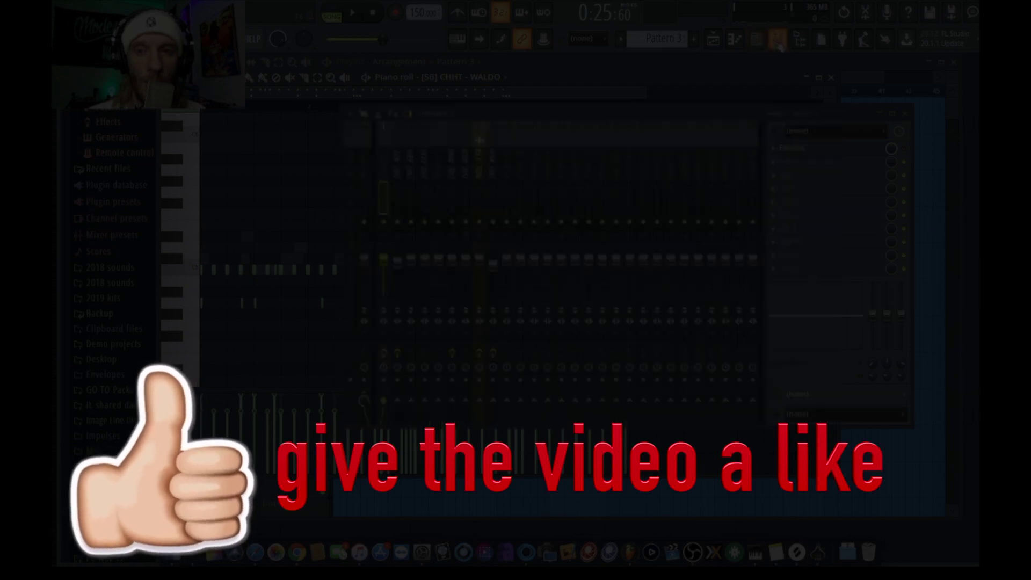
key("F9")
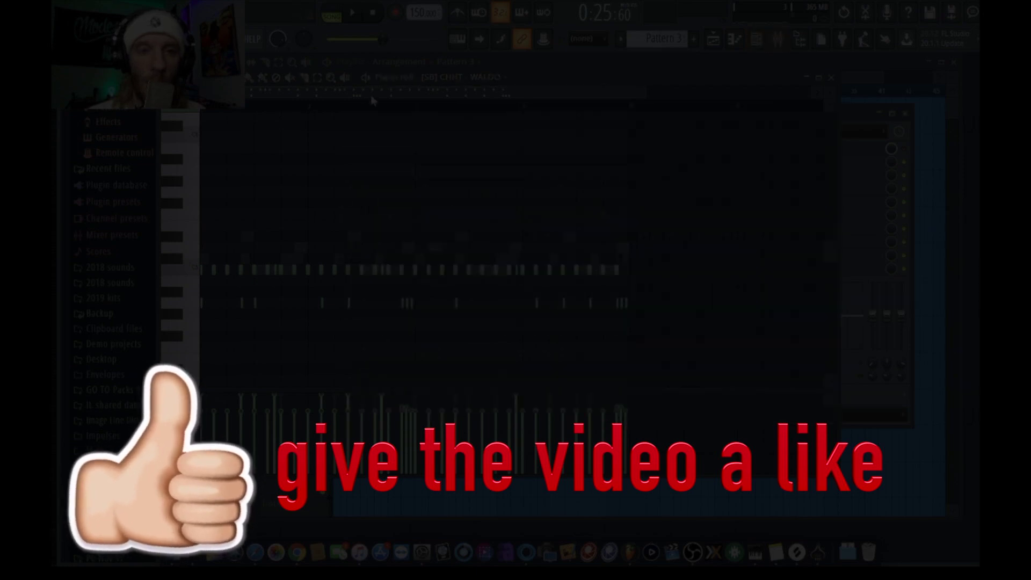